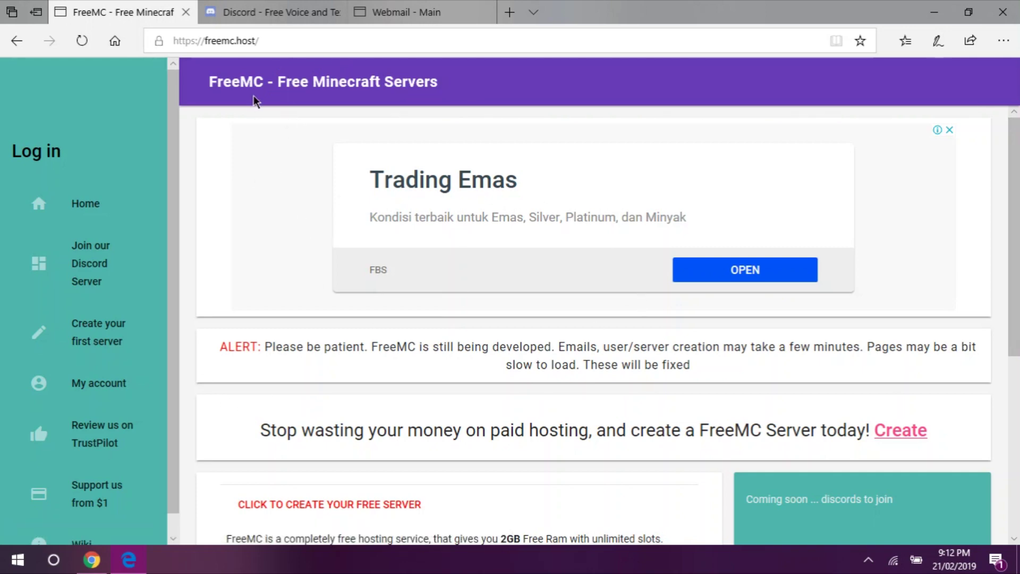
- Reload the FreeMC home page from the address bar
click(272, 45)
click(235, 40)
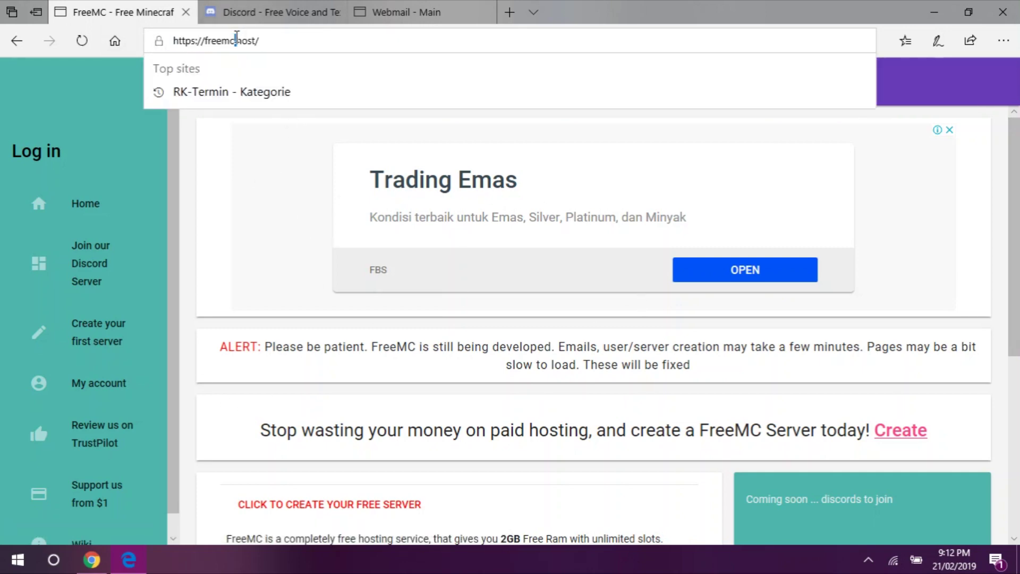
key(Return)
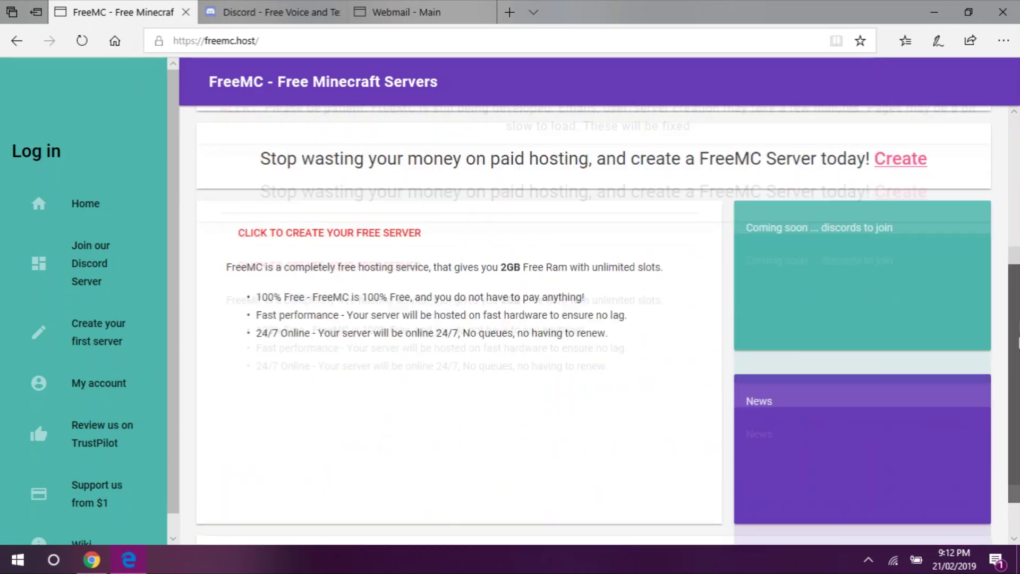
scroll(176, 382, down, 1)
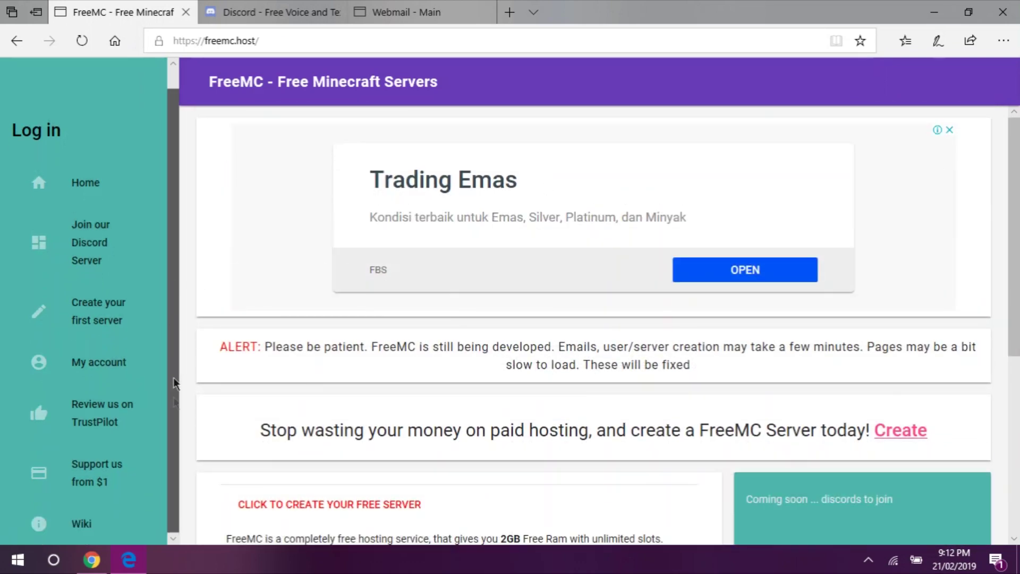
scroll(158, 319, up, 1)
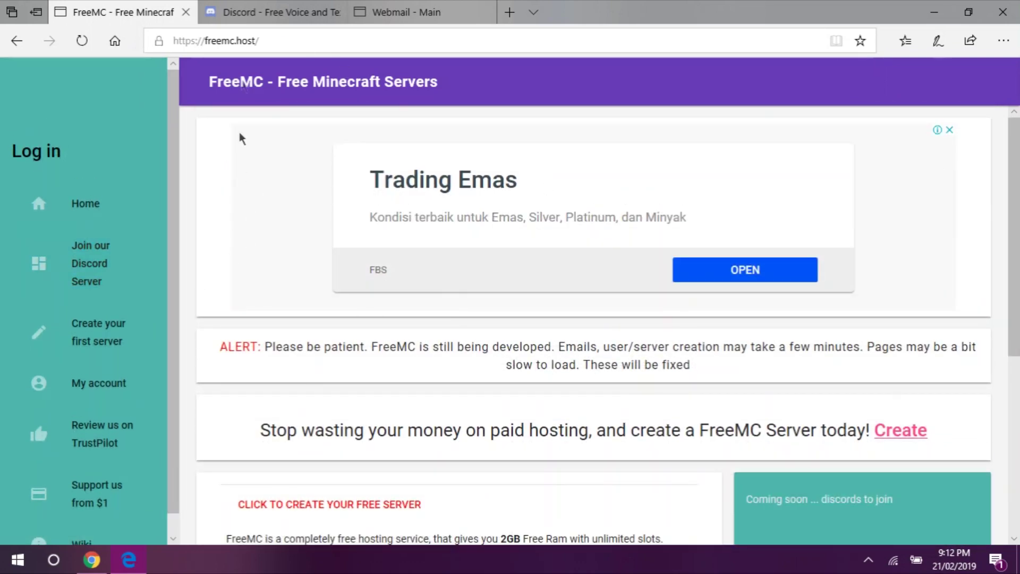
- Switch to the already-open Discord page and open its account sign-up form
key(ctrl+Tab)
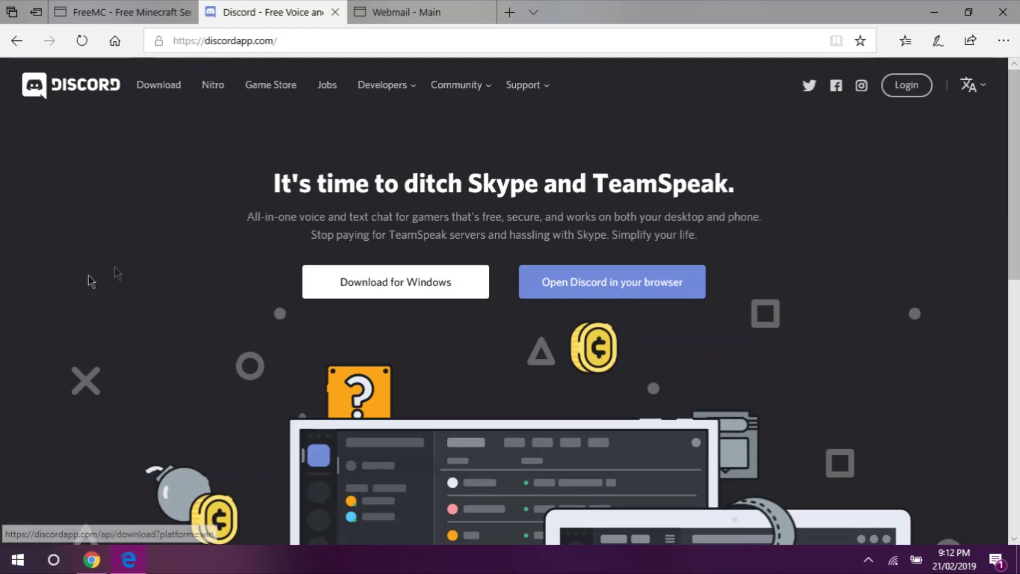
drag(278, 41, 394, 43)
click(984, 193)
scroll(983, 194, down, 15)
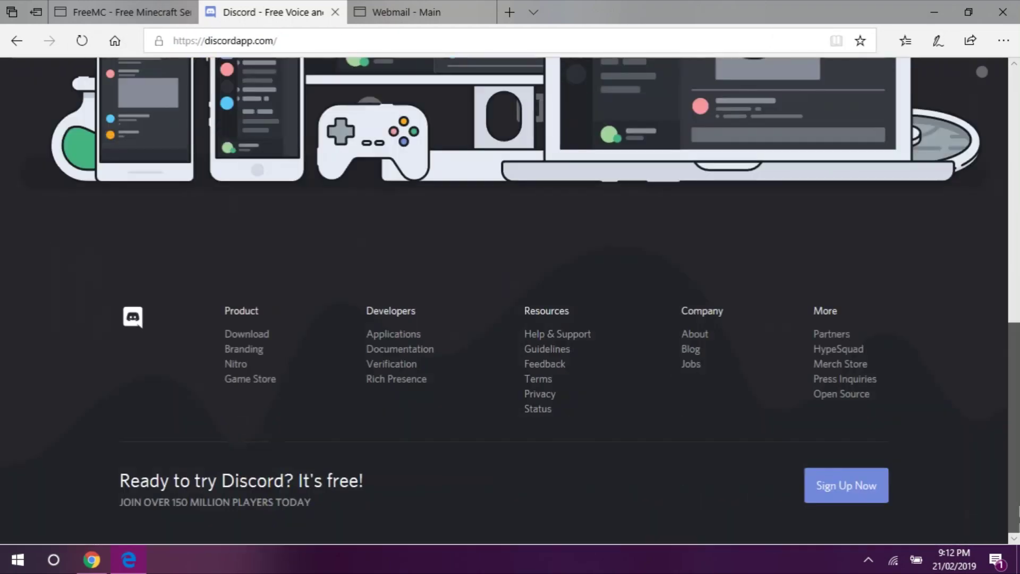
click(851, 501)
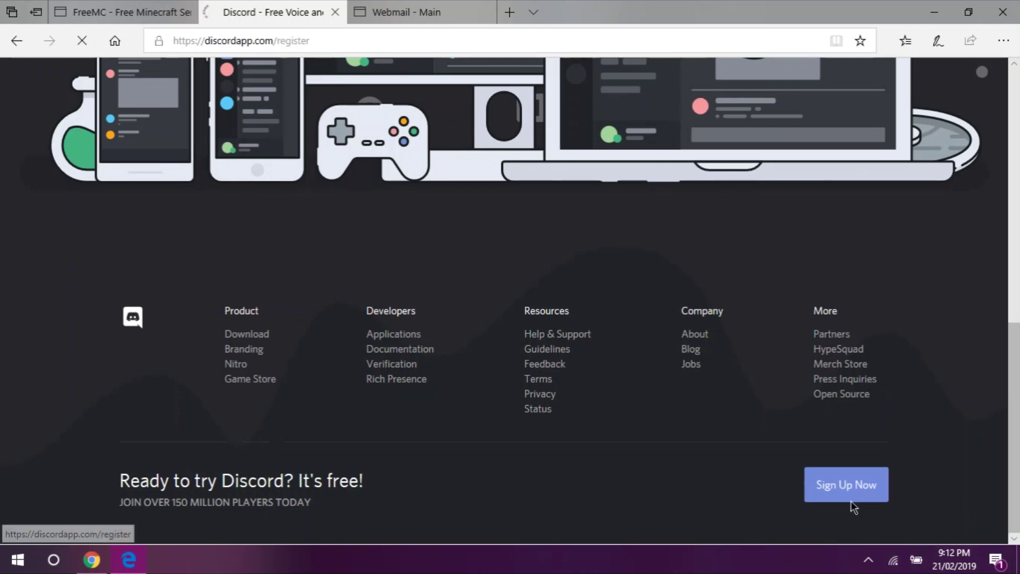
- Enter the new account's e-mail, username and password, then submit the sign-up form
click(441, 244)
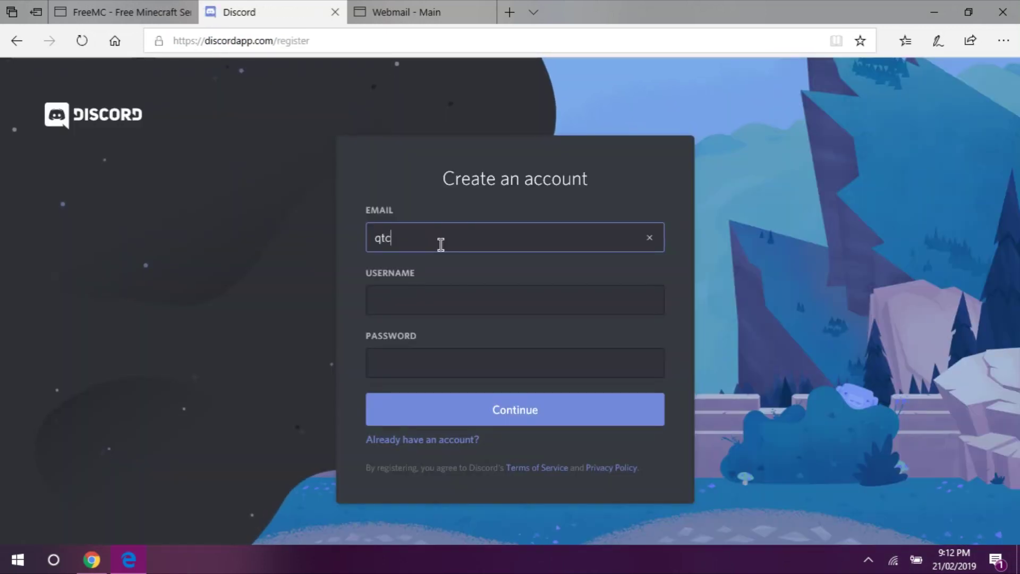
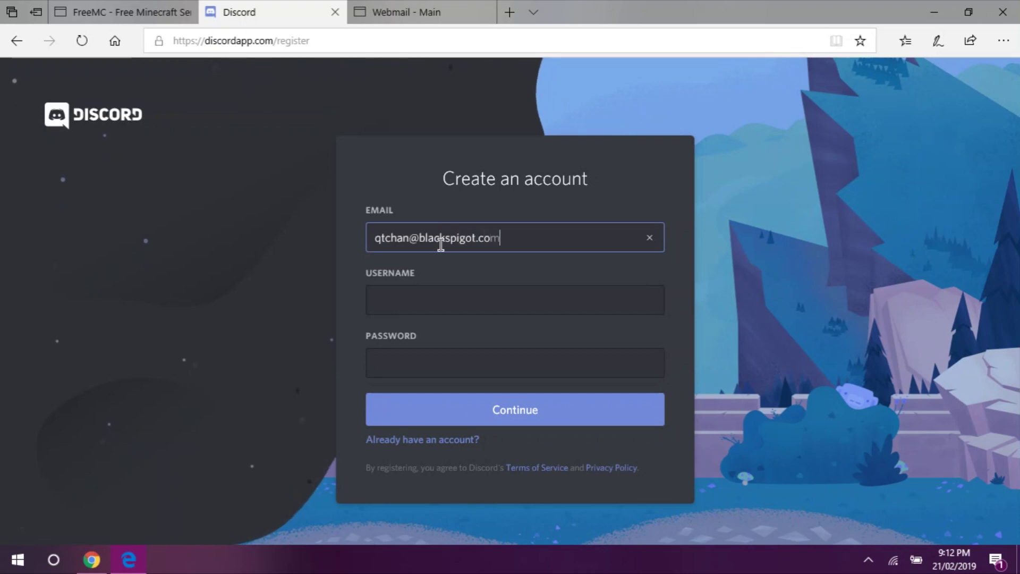
key(Tab)
text(qtChan)
key(Tab)
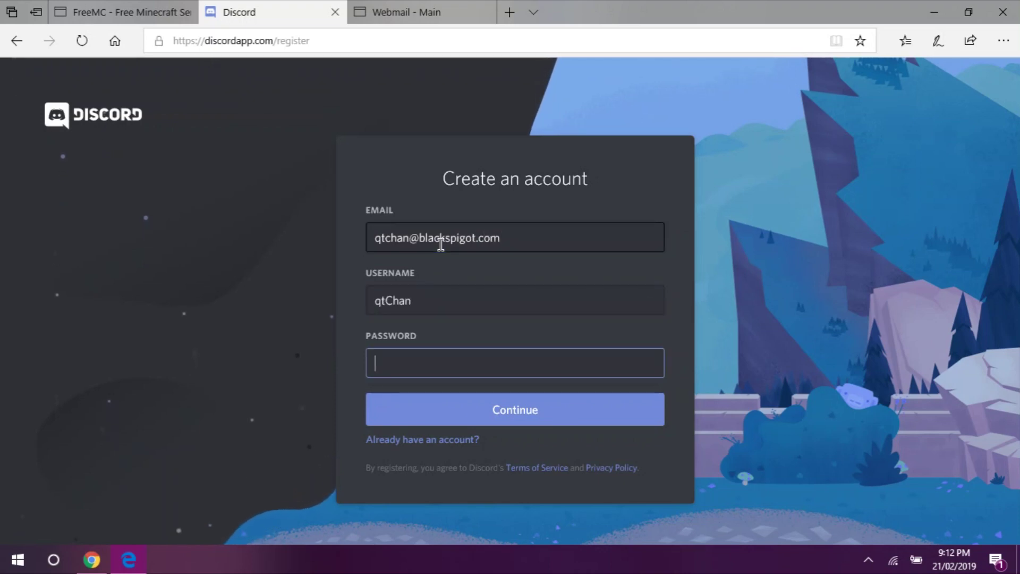
text(************)
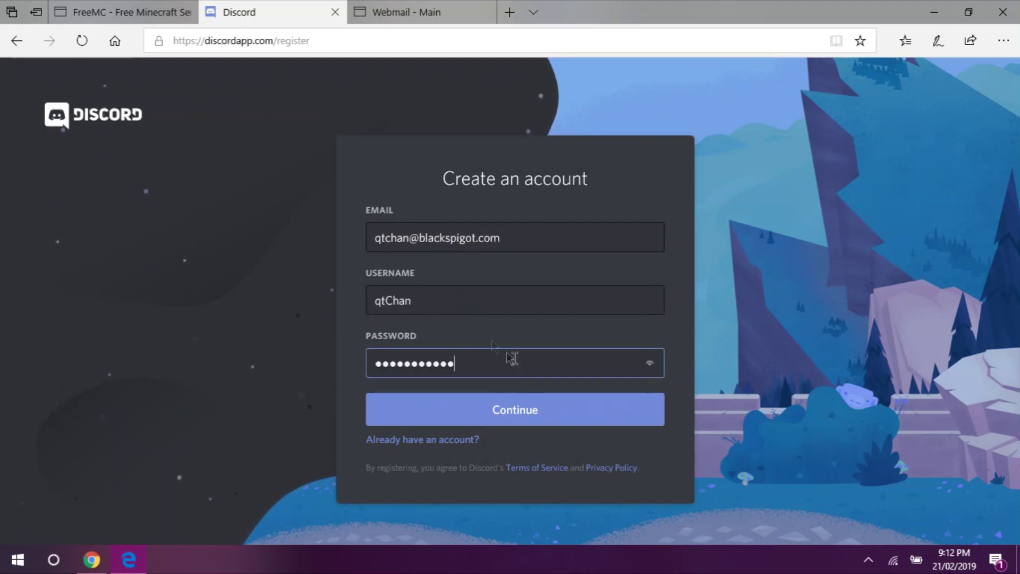
click(549, 424)
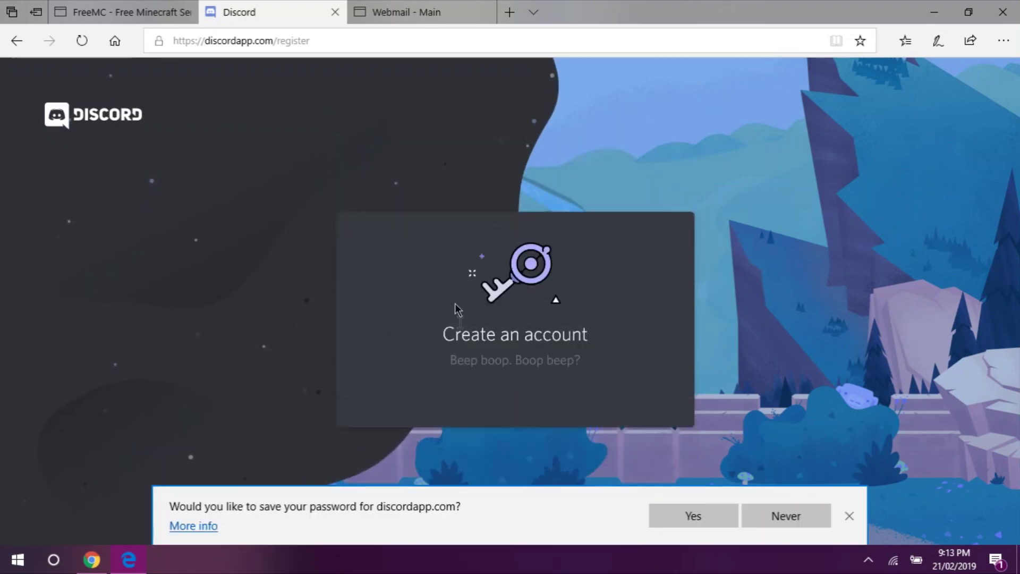
- Save the password, pass the captcha by picking the four car images, and open Discord's verification e-mail
click(722, 513)
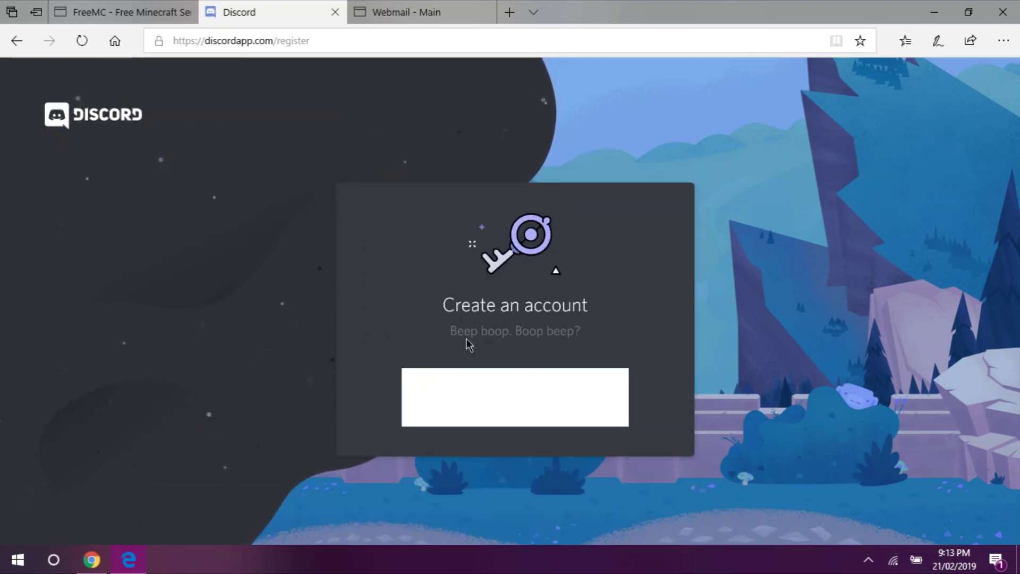
click(421, 401)
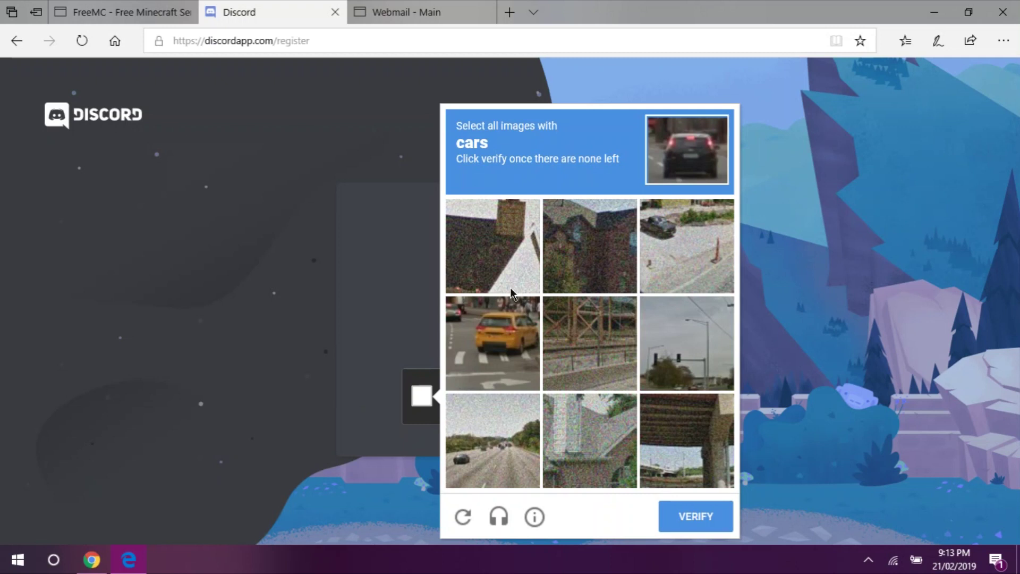
click(505, 355)
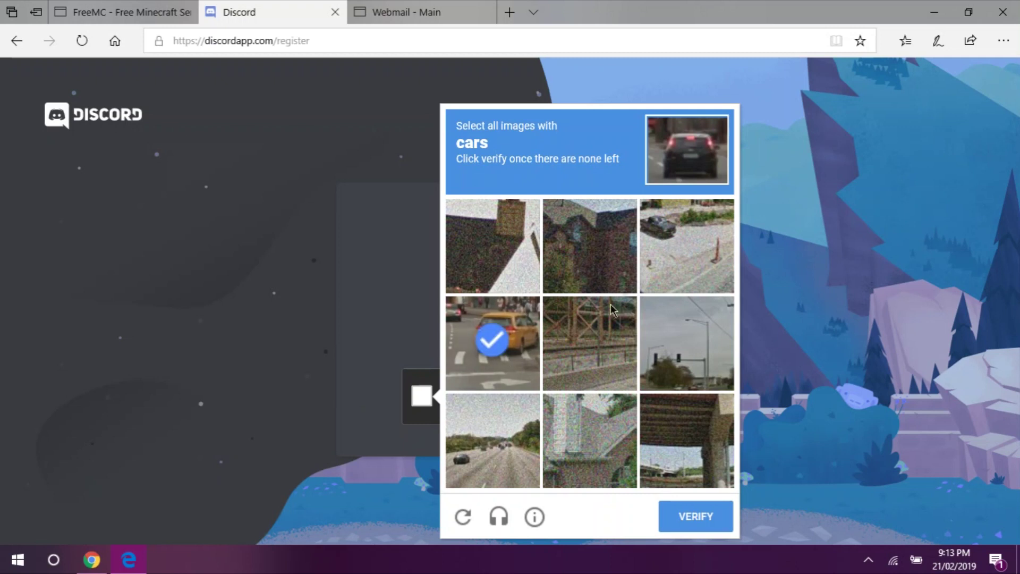
click(683, 273)
click(492, 455)
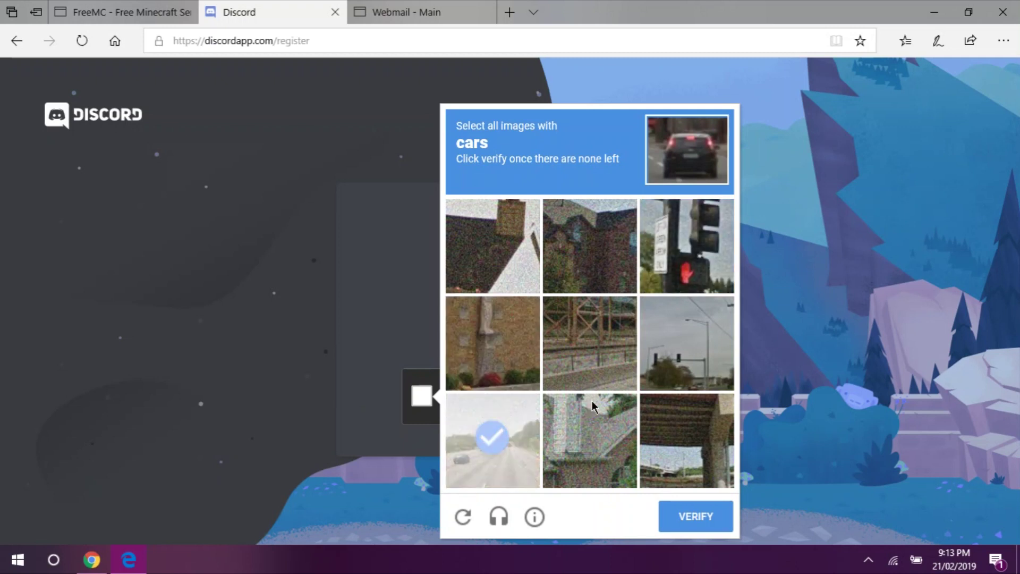
click(520, 448)
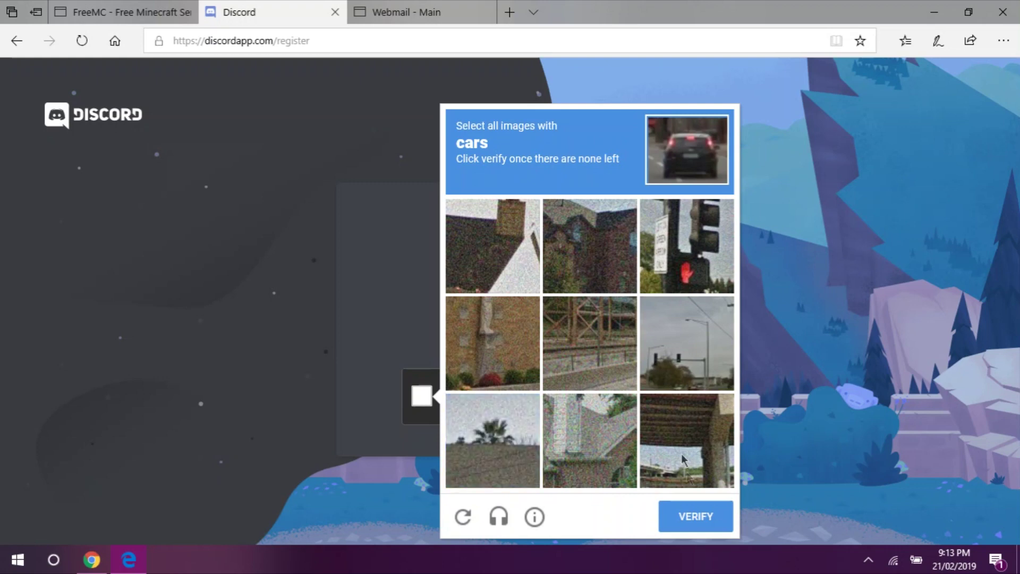
click(696, 517)
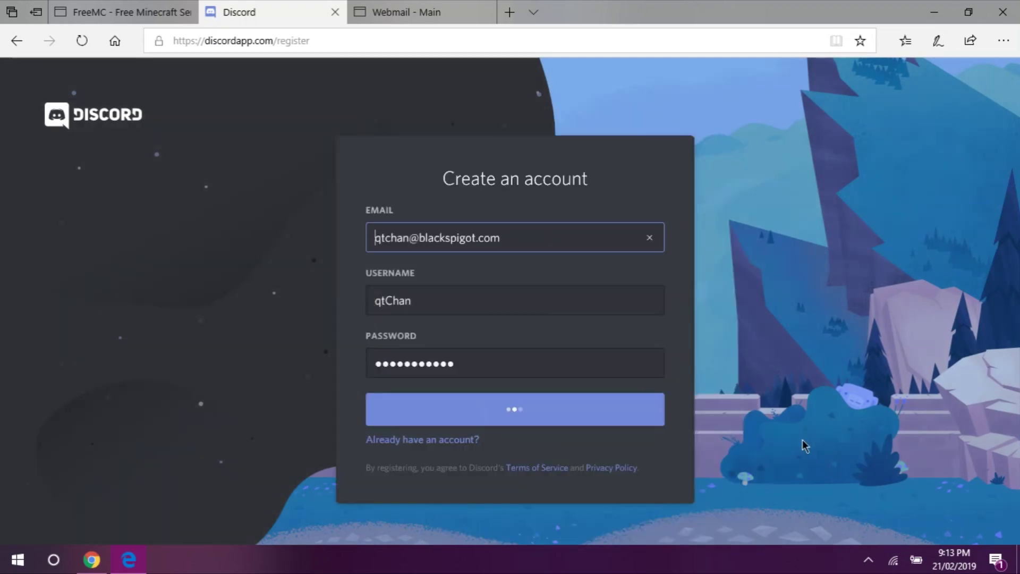
click(458, 187)
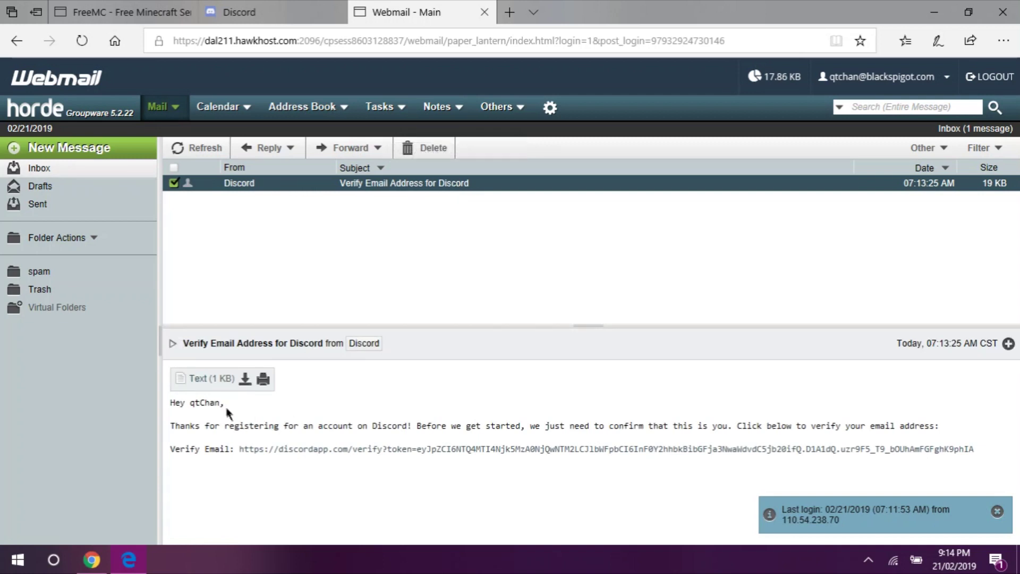
- Follow the verification link in Discord's 'Verify Email Address' message
click(280, 447)
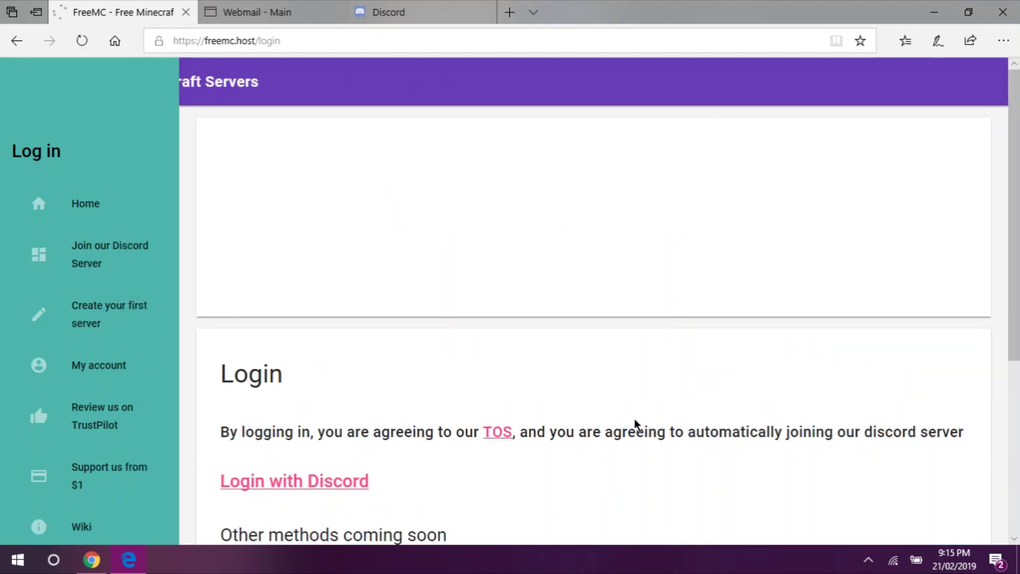
- Scroll through Discord's permission list to authorize FreeMC Host access
scroll(483, 306, down, 3)
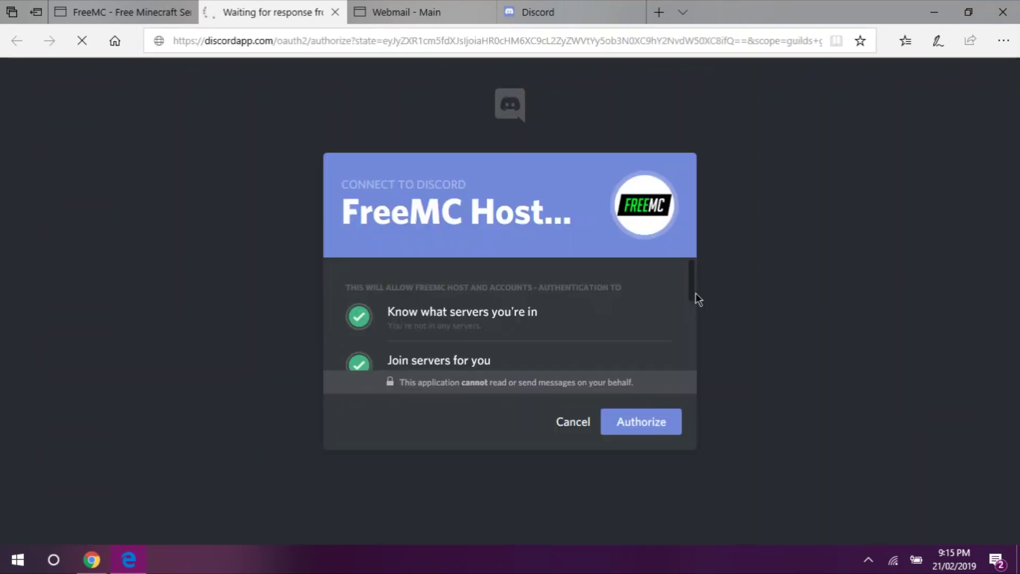
drag(694, 293, 690, 373)
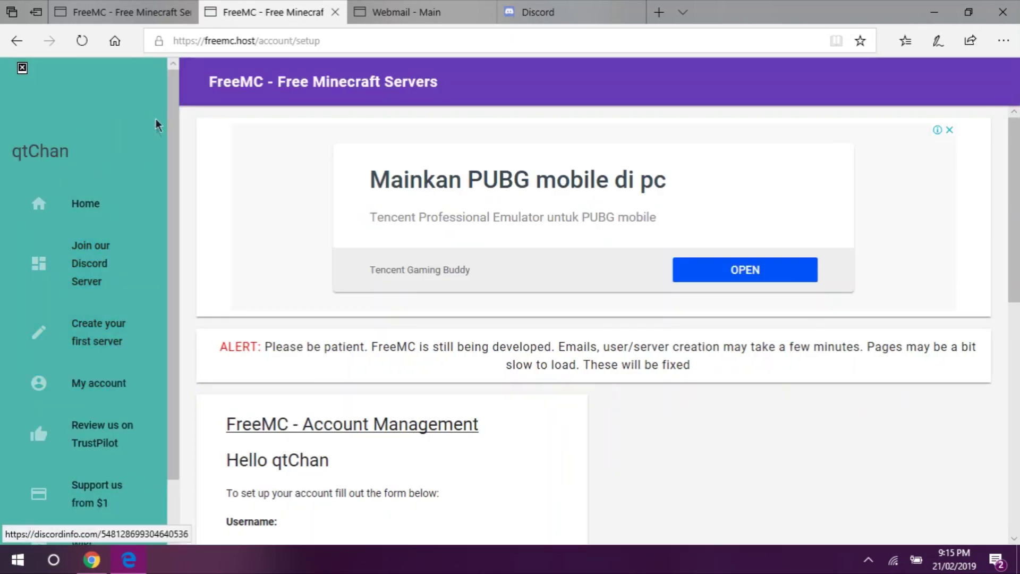
- Fill the FreeMC setup form with the username, e-mail and password, and submit it
scroll(189, 289, down, 4)
click(372, 315)
text(qt)
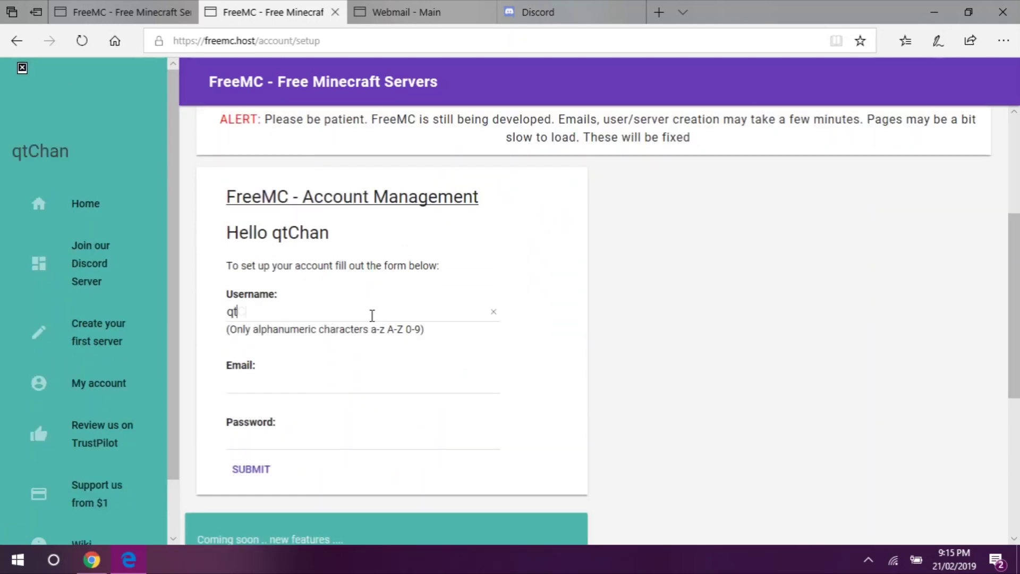
text(Chan)
key(Tab)
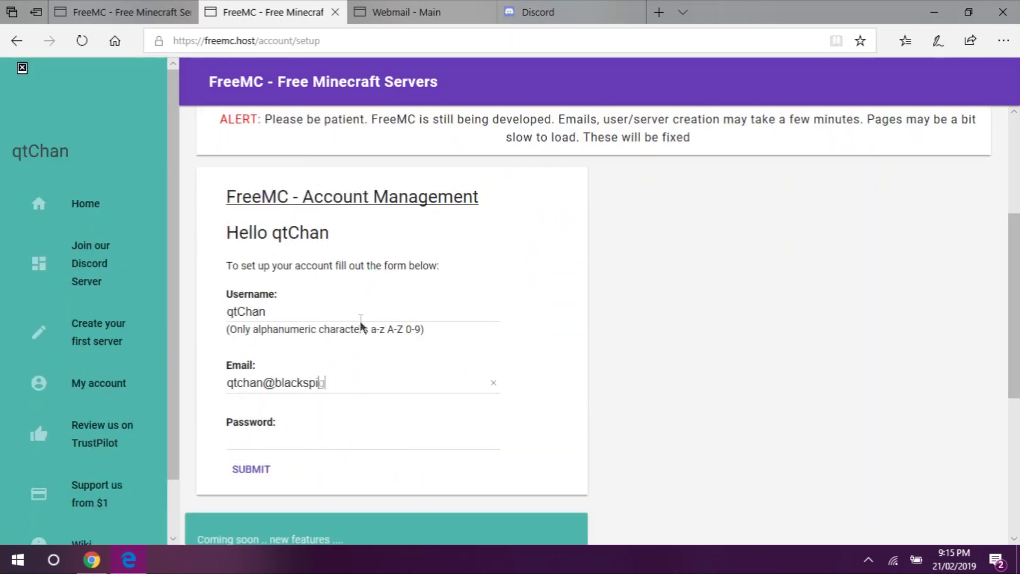
key(Tab)
text(•••••••••••)
key(Return)
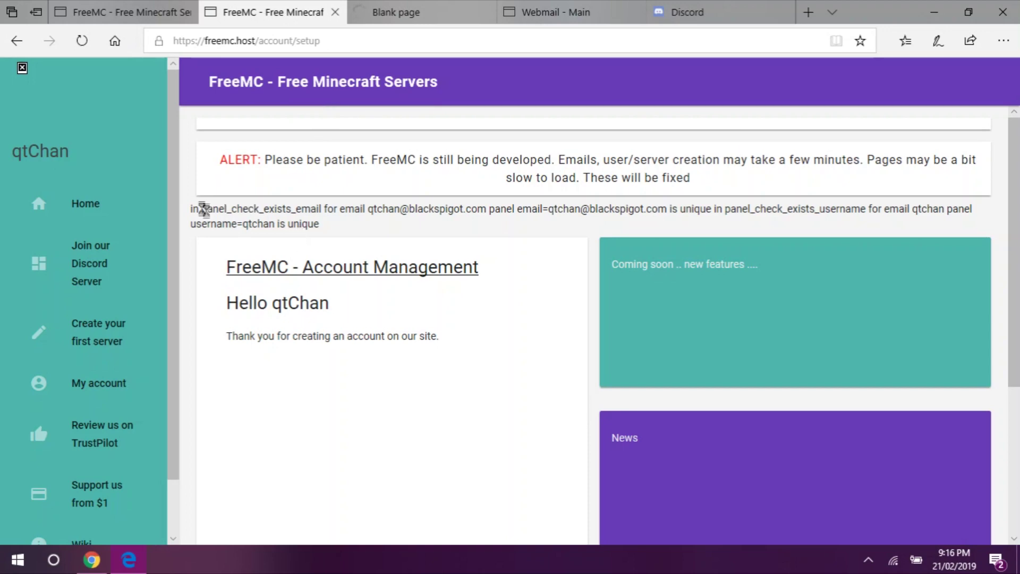
- Close the leftover discordapp.com tab and the older duplicate FreeMC tab
middle_click(447, 330)
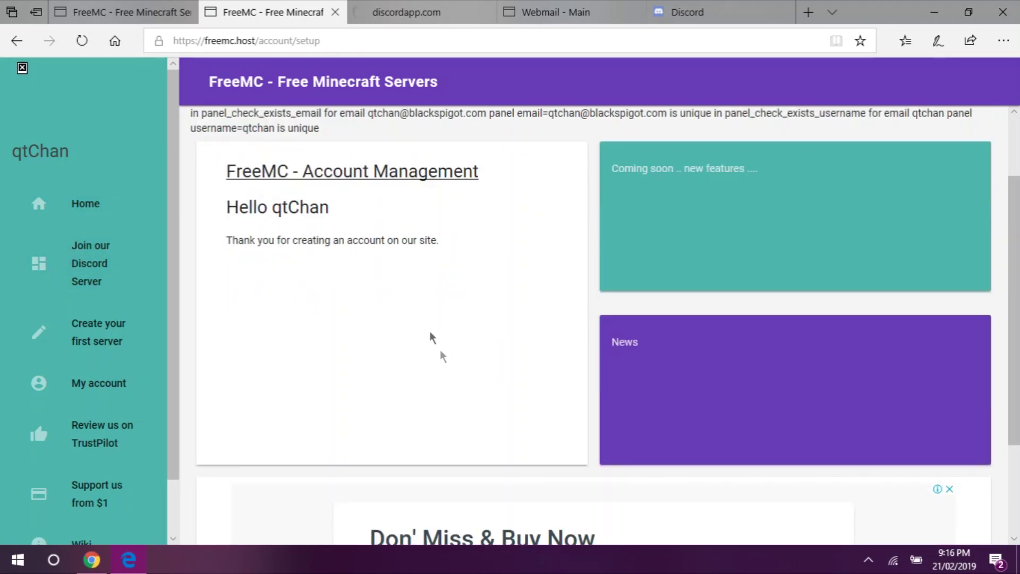
middle_click(437, 259)
click(485, 12)
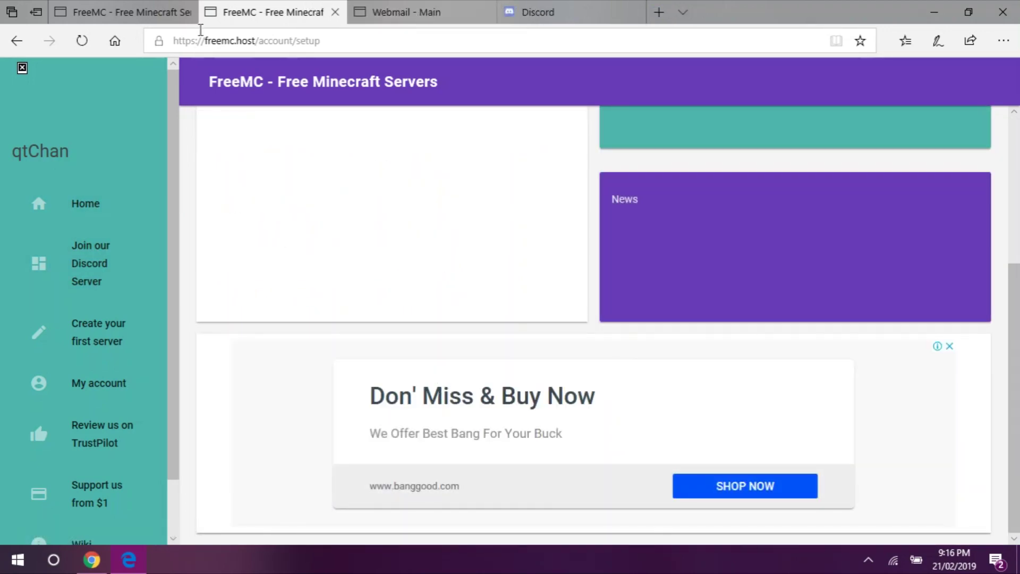
click(185, 12)
scroll(181, 286, down, 2)
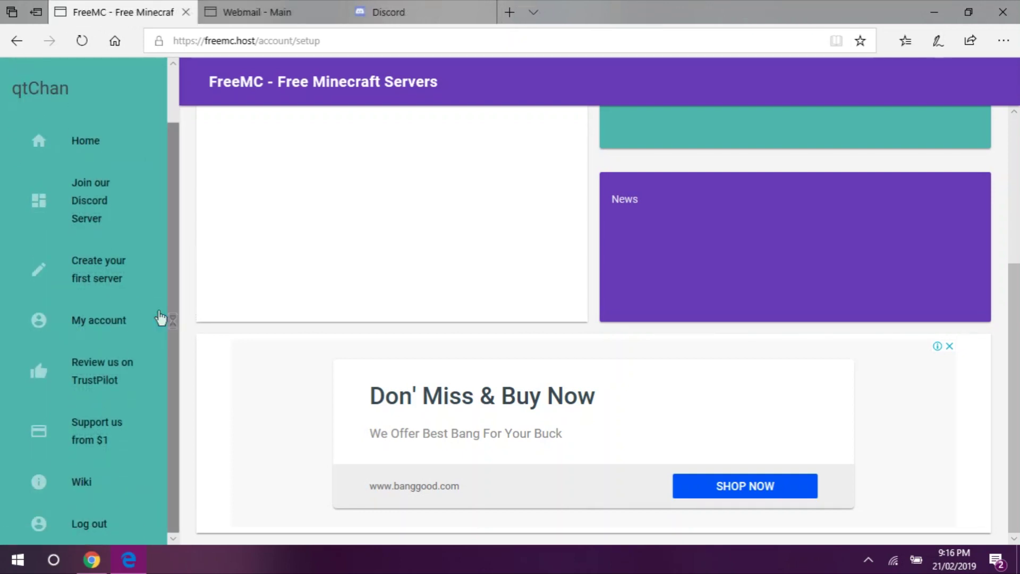
click(119, 272)
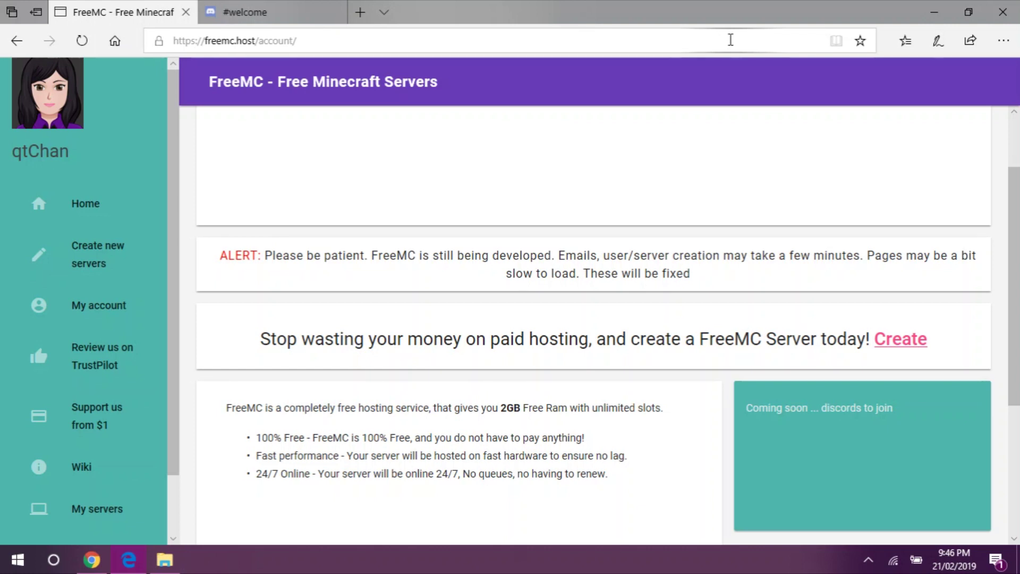
scroll(1016, 230, up, 2)
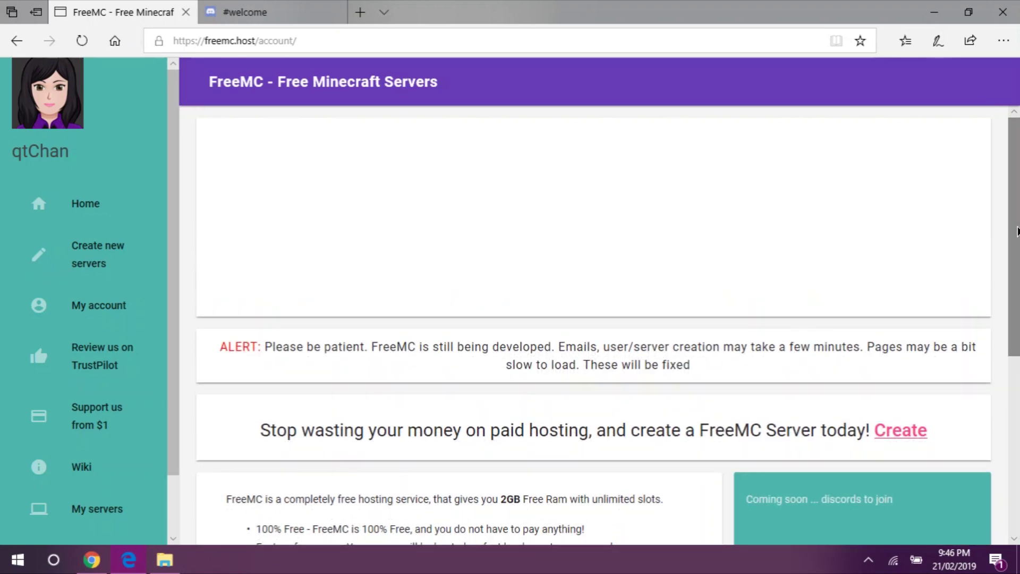
scroll(1016, 230, down, 6)
scroll(1017, 223, up, 6)
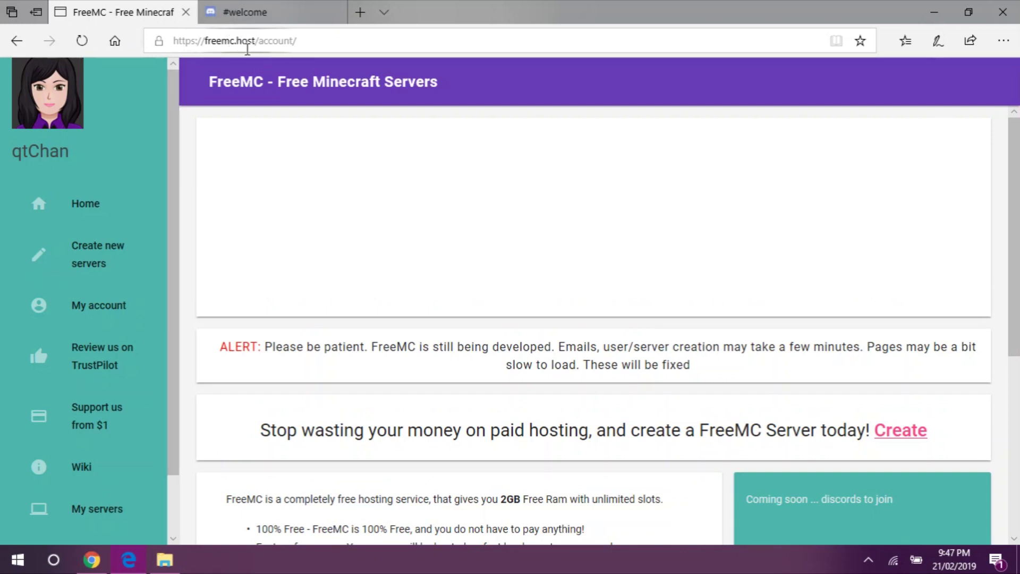
drag(177, 118, 190, 82)
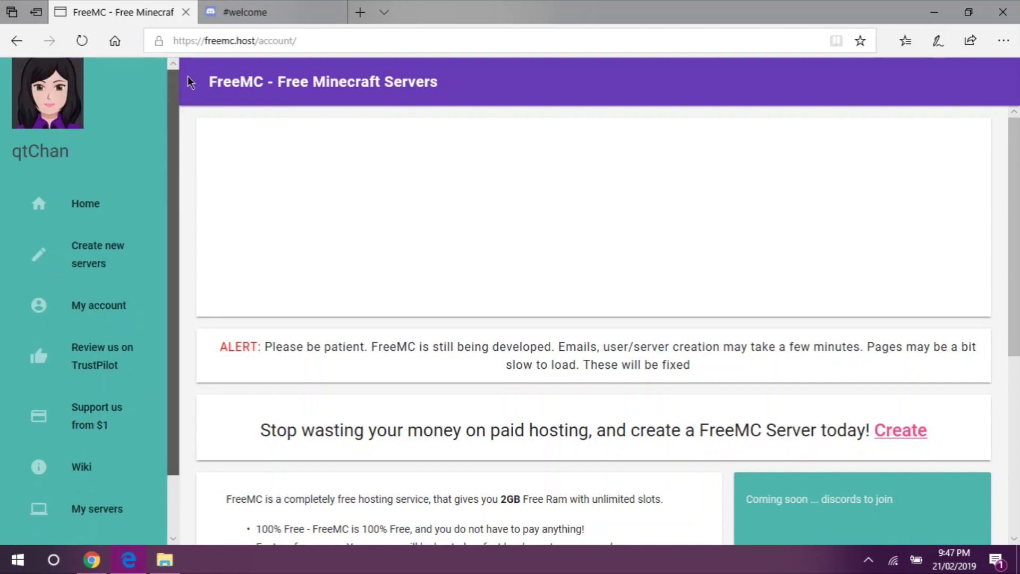
drag(177, 150, 171, 208)
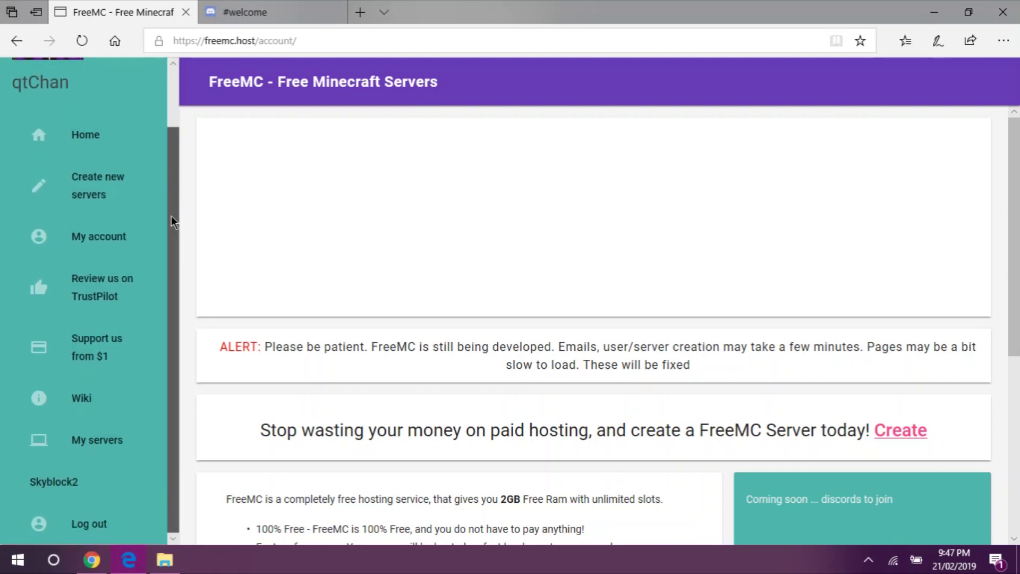
drag(176, 253, 192, 198)
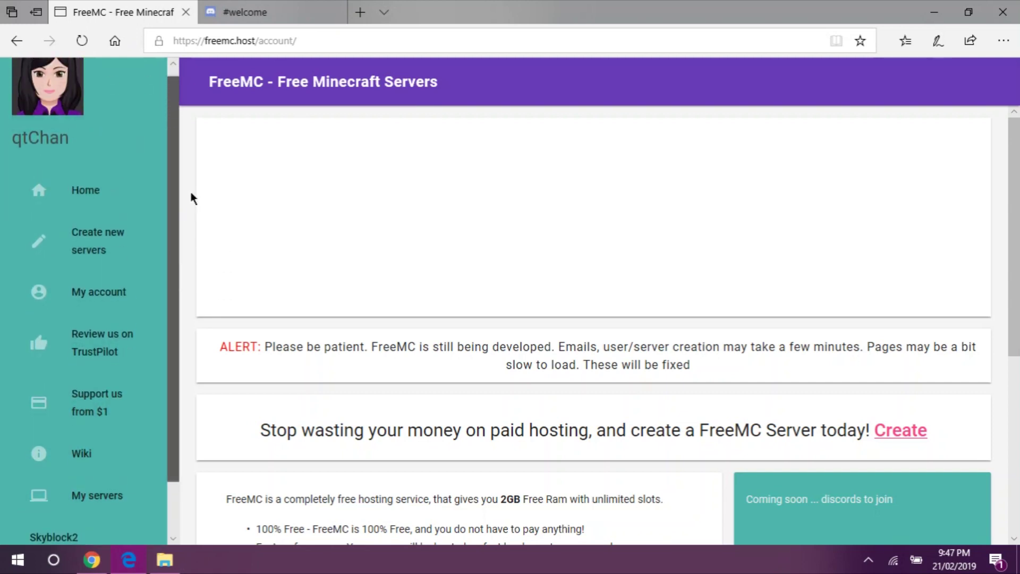
scroll(125, 164, down, 1)
- Confirm in My servers that Skyblock2 has 34002 MB RAM, then switch to the FreeMC Discord tab
click(102, 438)
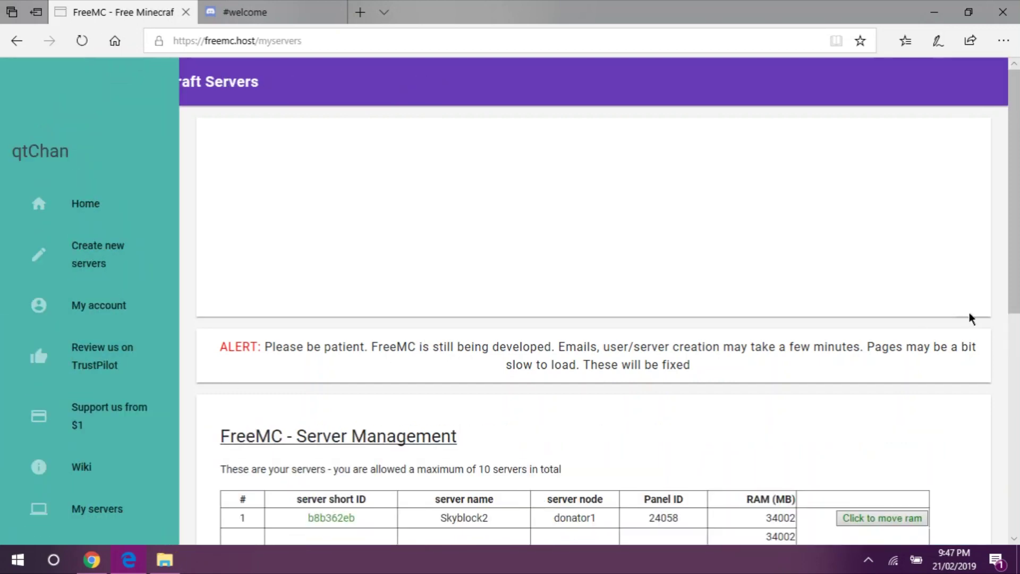
scroll(983, 330, down, 4)
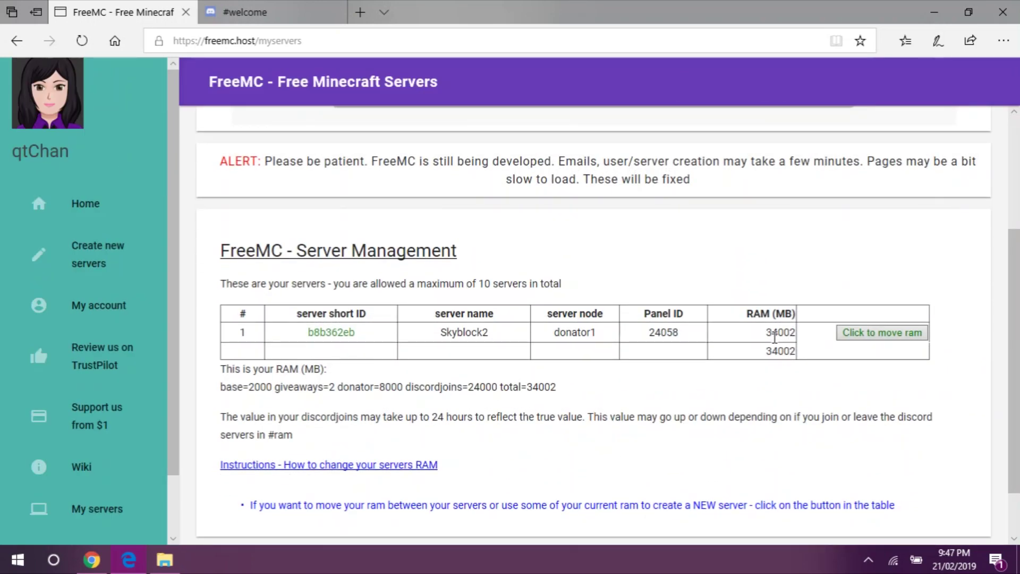
double_click(774, 334)
click(742, 390)
double_click(783, 333)
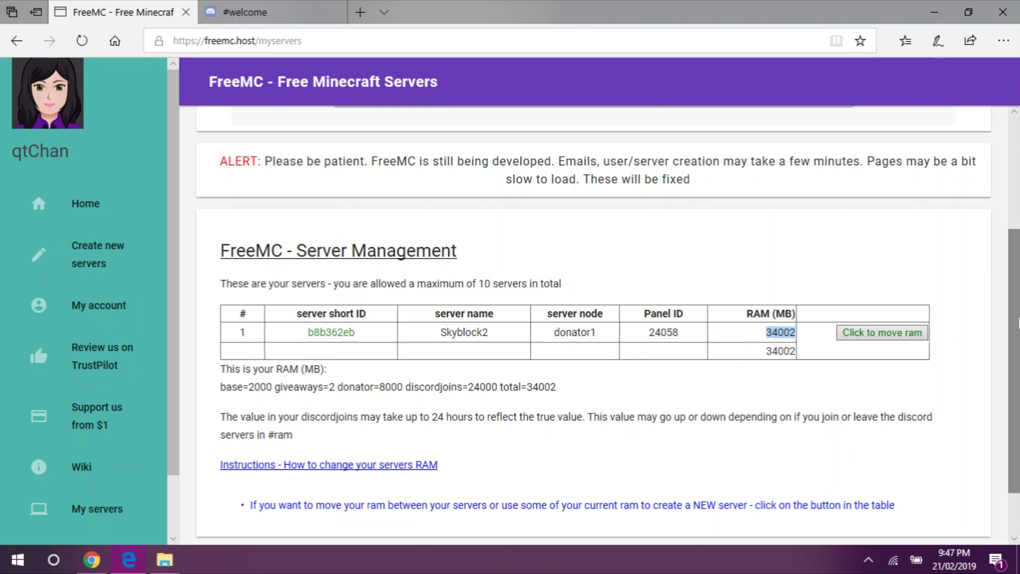
click(283, 7)
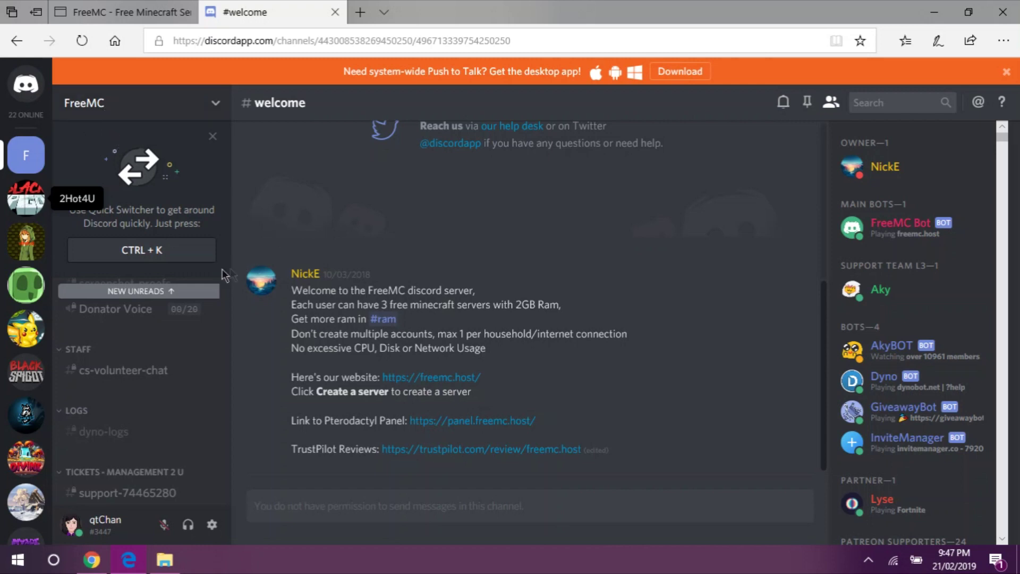
- Read FreeMC's #welcome message and open the #ram channel it mentions for extra RAM
click(164, 294)
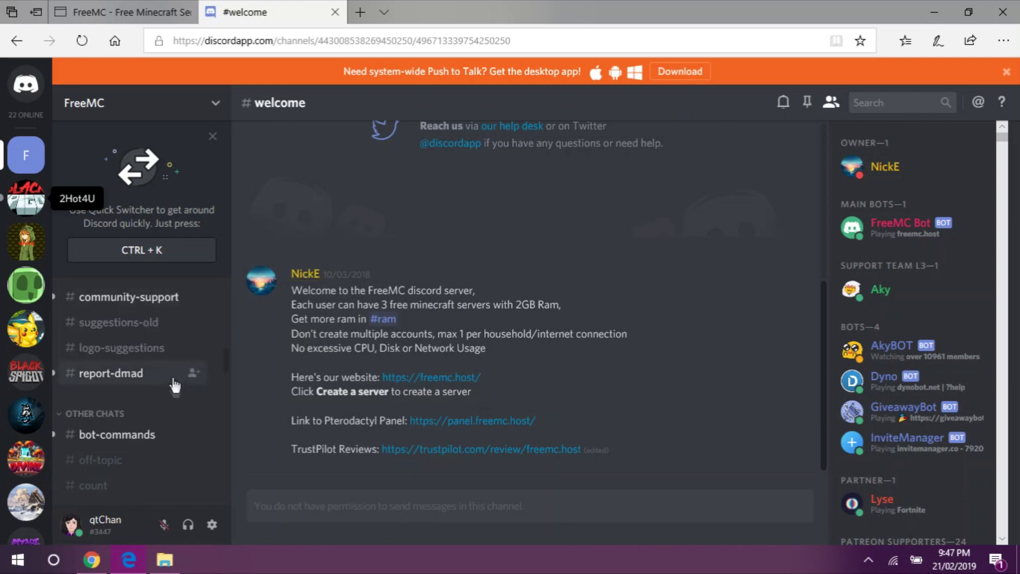
middle_click(182, 385)
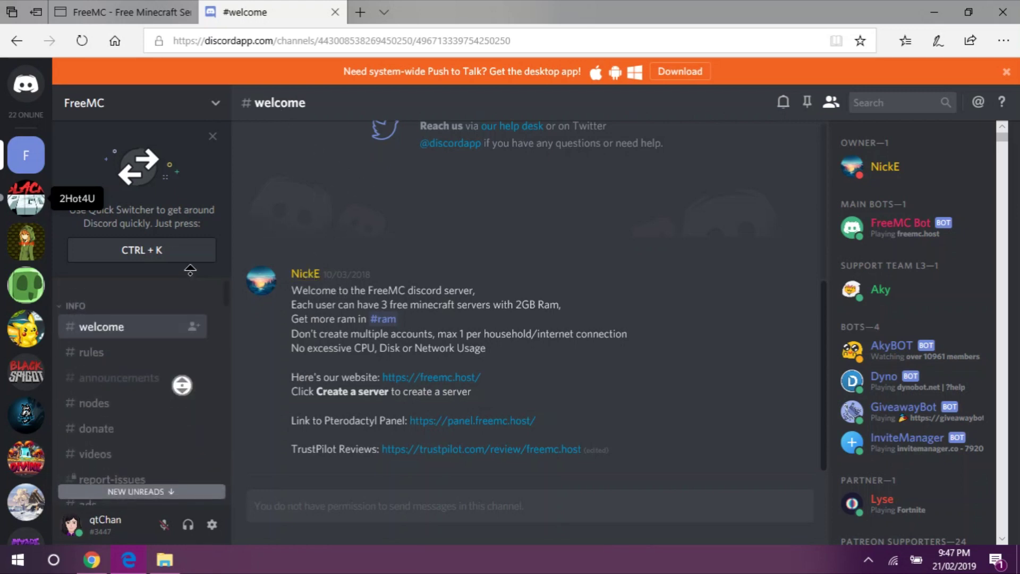
click(319, 343)
drag(313, 288, 383, 304)
click(489, 304)
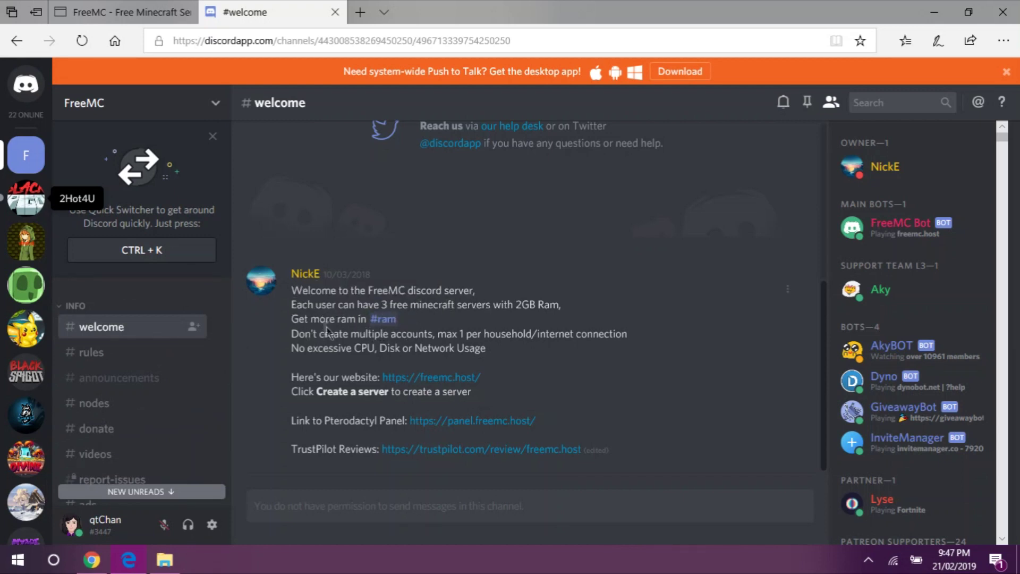
drag(306, 319, 392, 330)
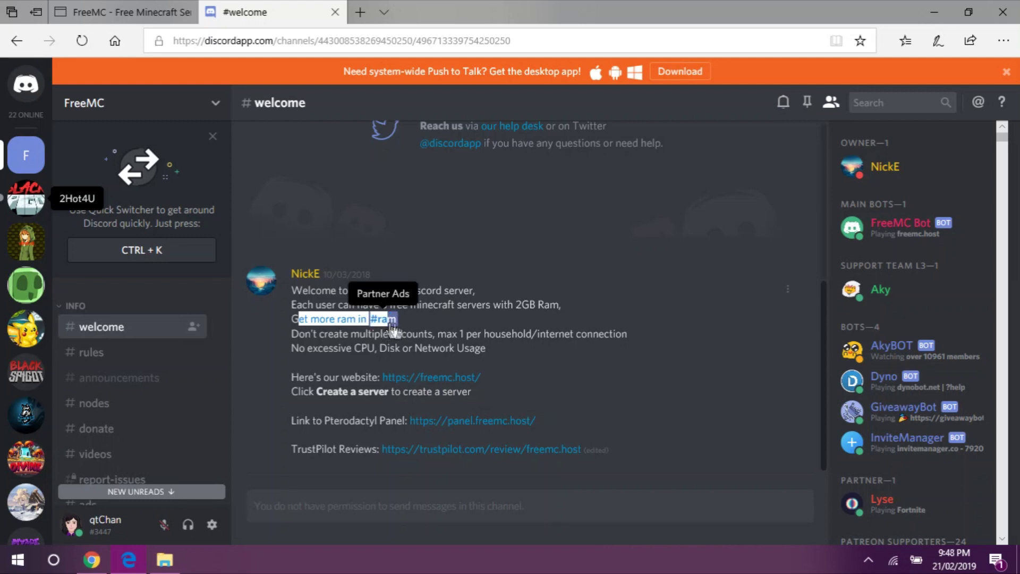
click(412, 333)
drag(330, 333, 550, 364)
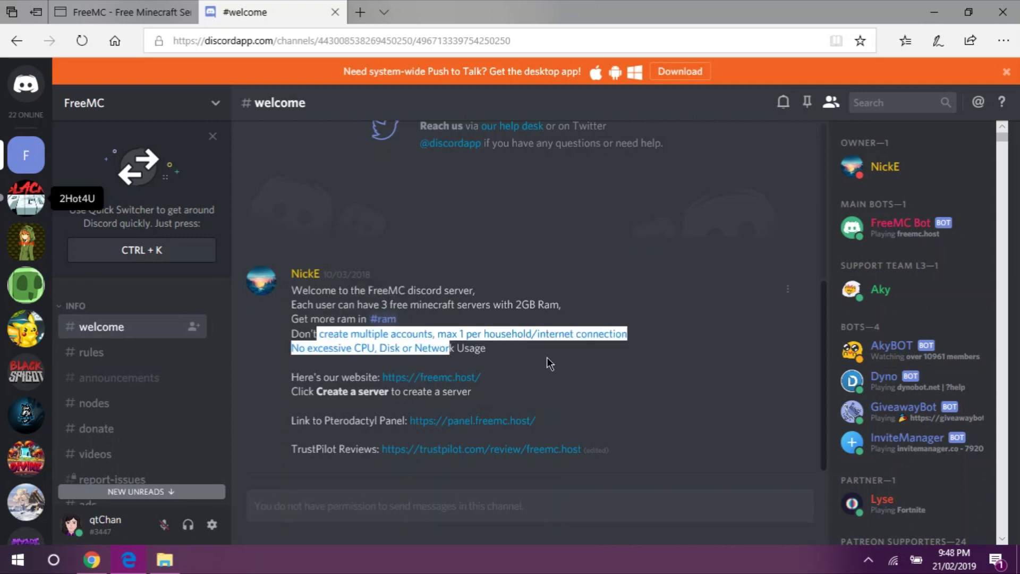
click(550, 364)
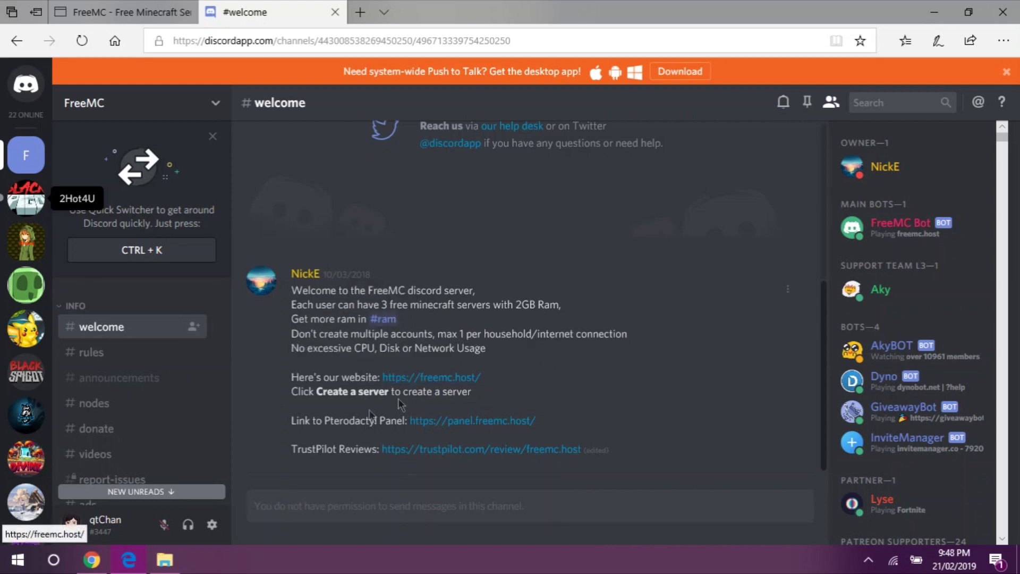
click(383, 320)
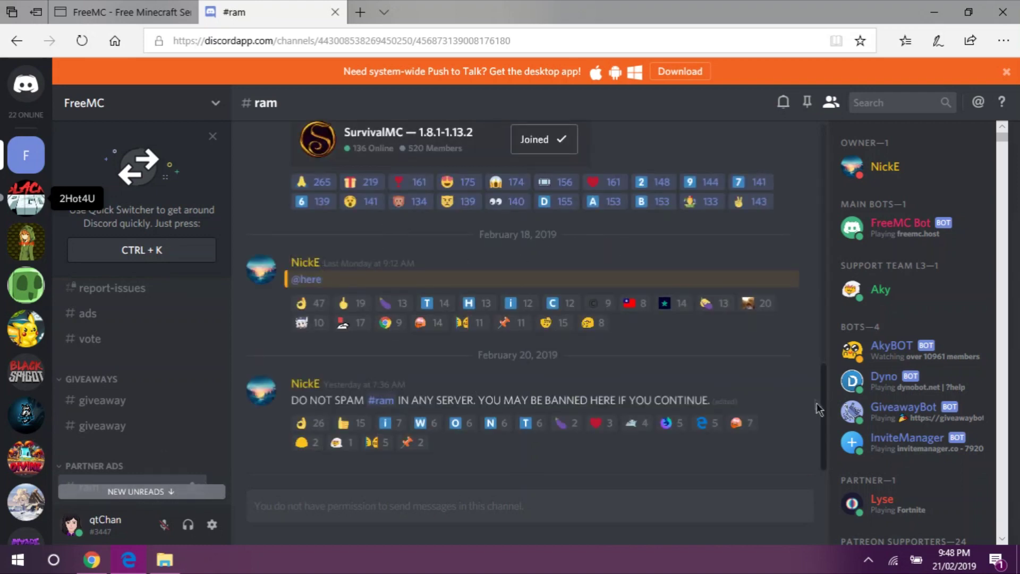
- Browse the #ram invite cards offering servers to join for extra RAM
drag(825, 423, 817, 440)
drag(825, 423, 814, 208)
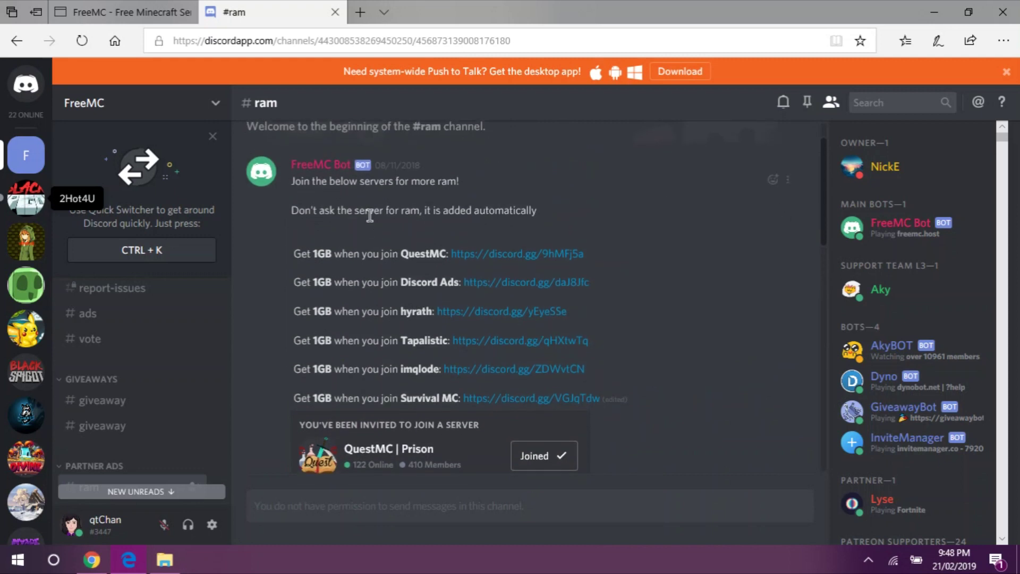
scroll(451, 222, down, 1)
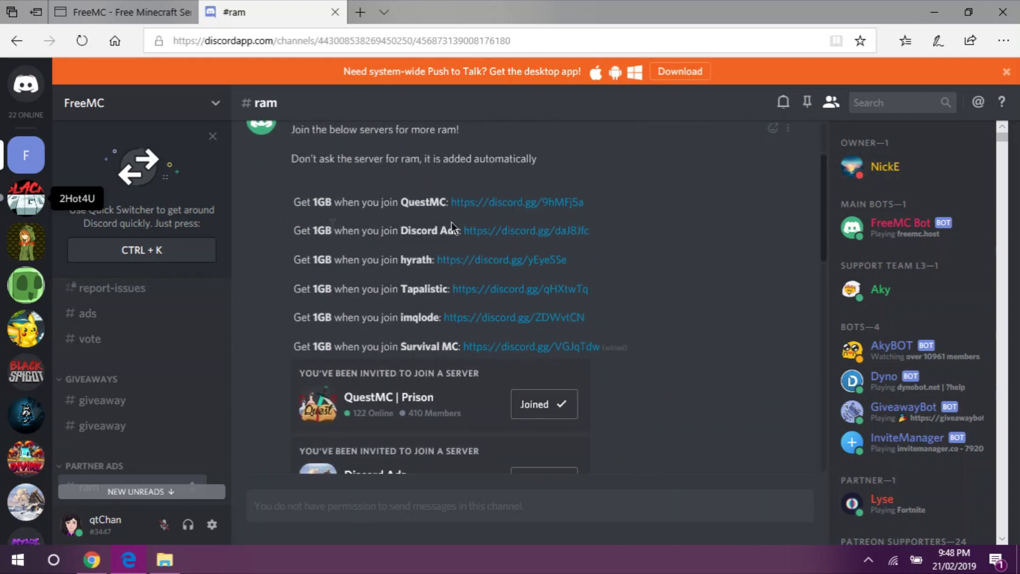
drag(295, 197, 322, 202)
click(334, 208)
drag(824, 227, 834, 307)
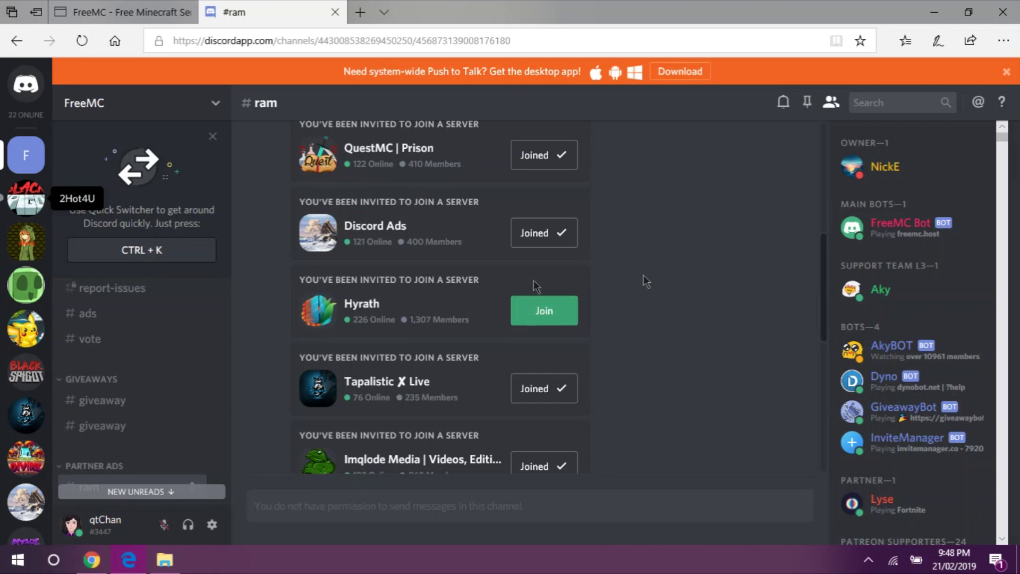
scroll(826, 319, up, 1)
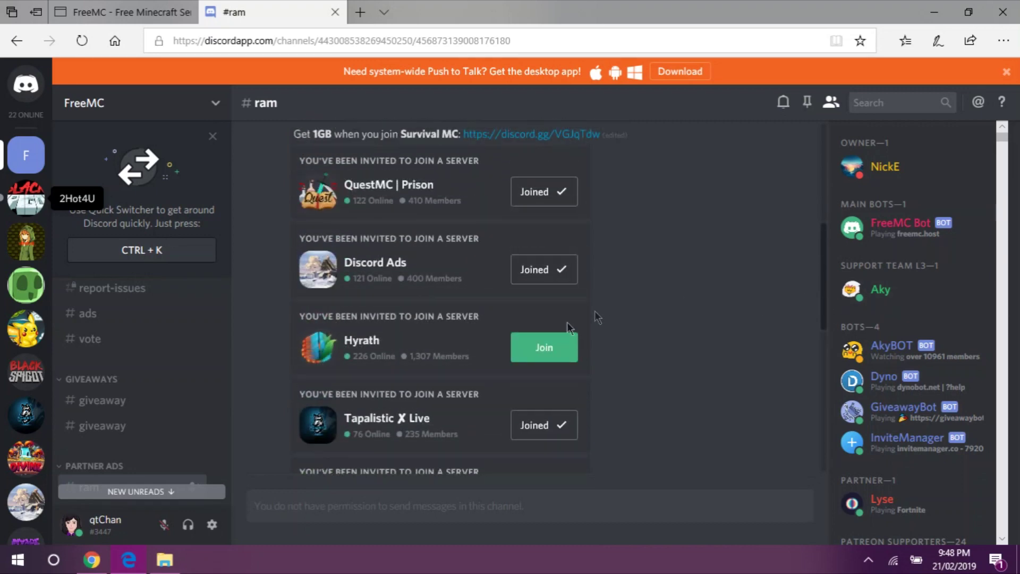
- Join Hyrath from its invite card, open it, and drag it lower in the server list
click(562, 348)
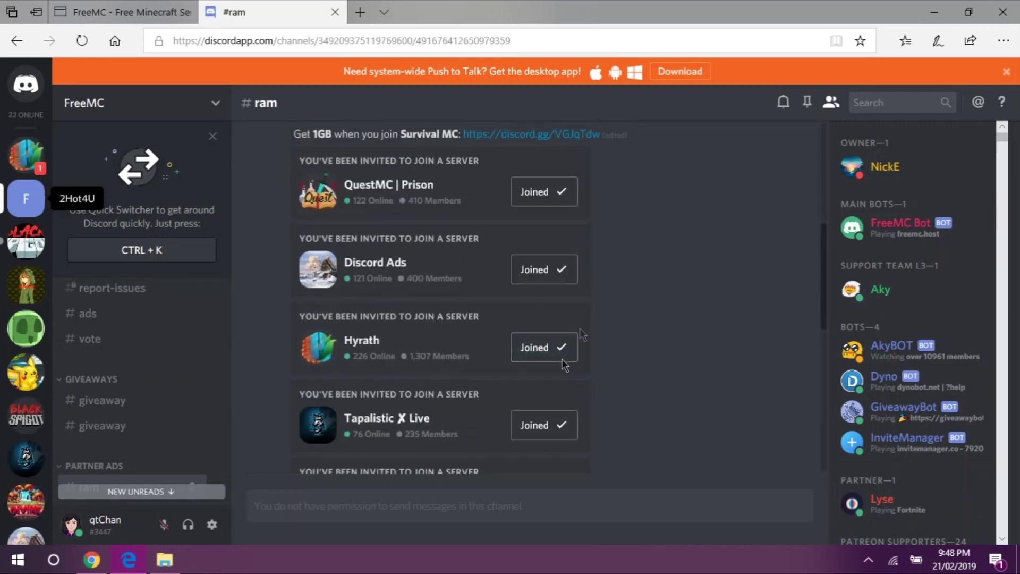
click(27, 167)
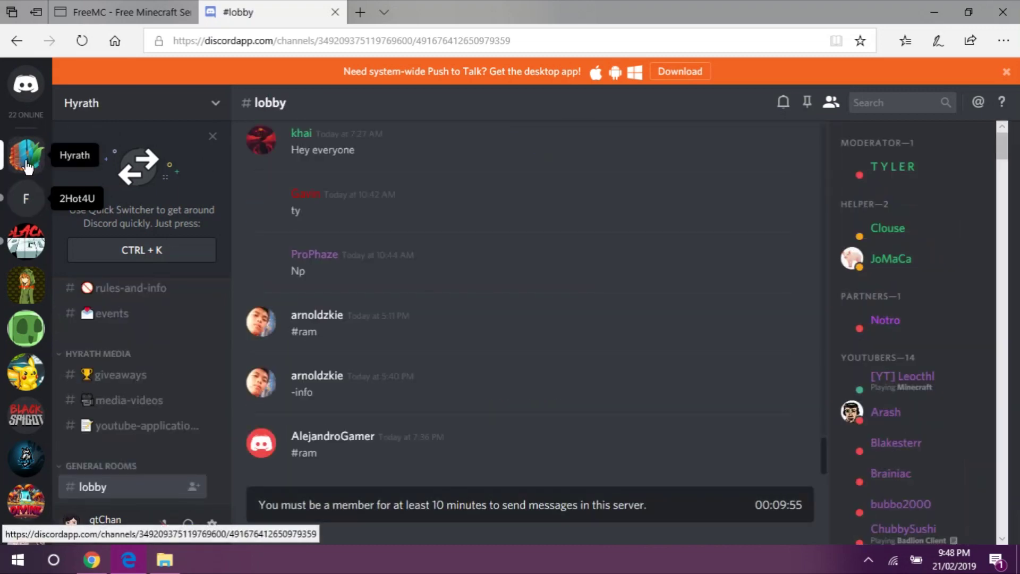
drag(27, 167, 31, 246)
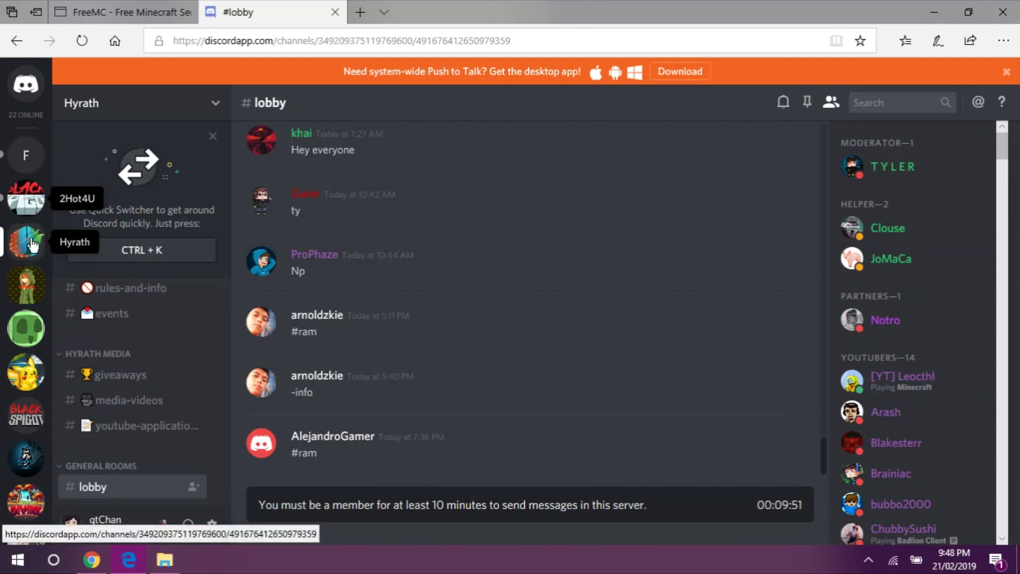
click(137, 122)
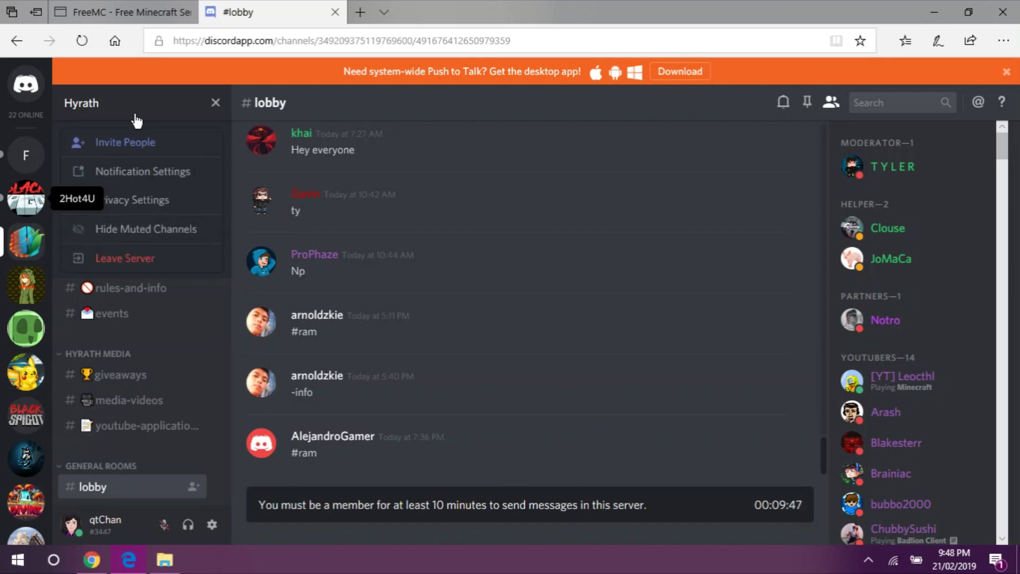
click(208, 109)
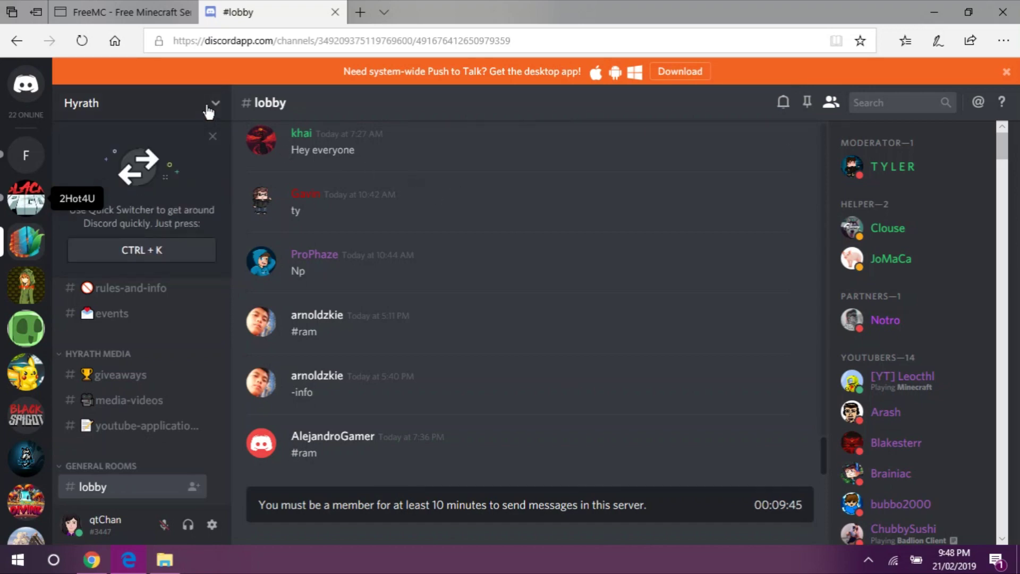
click(208, 109)
click(164, 180)
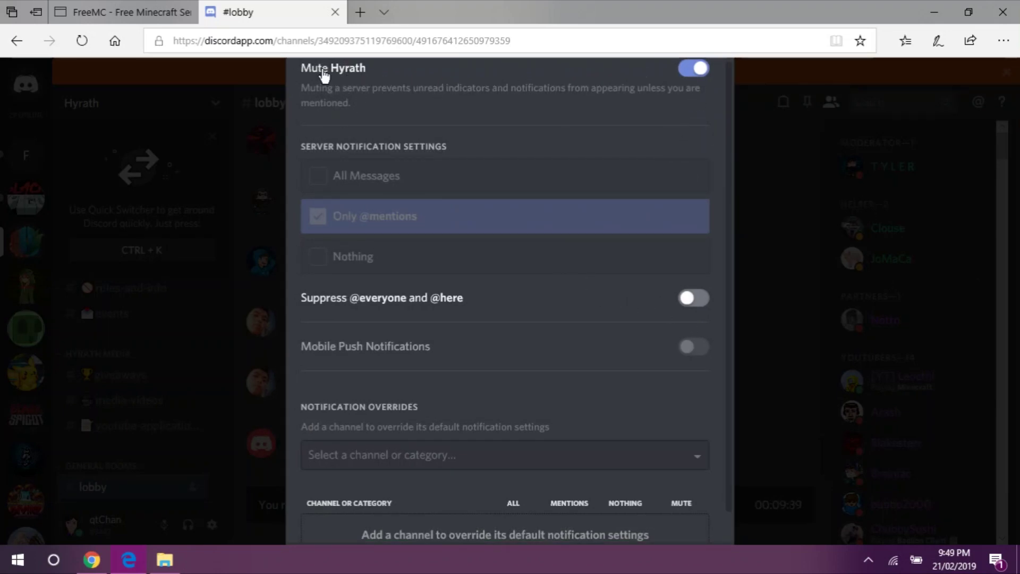
click(694, 298)
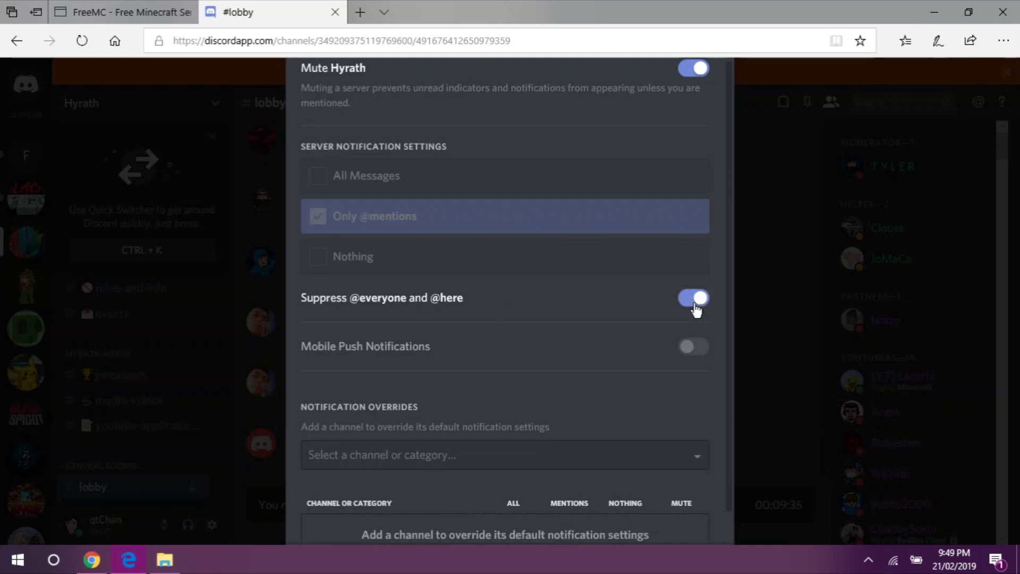
click(784, 344)
click(25, 159)
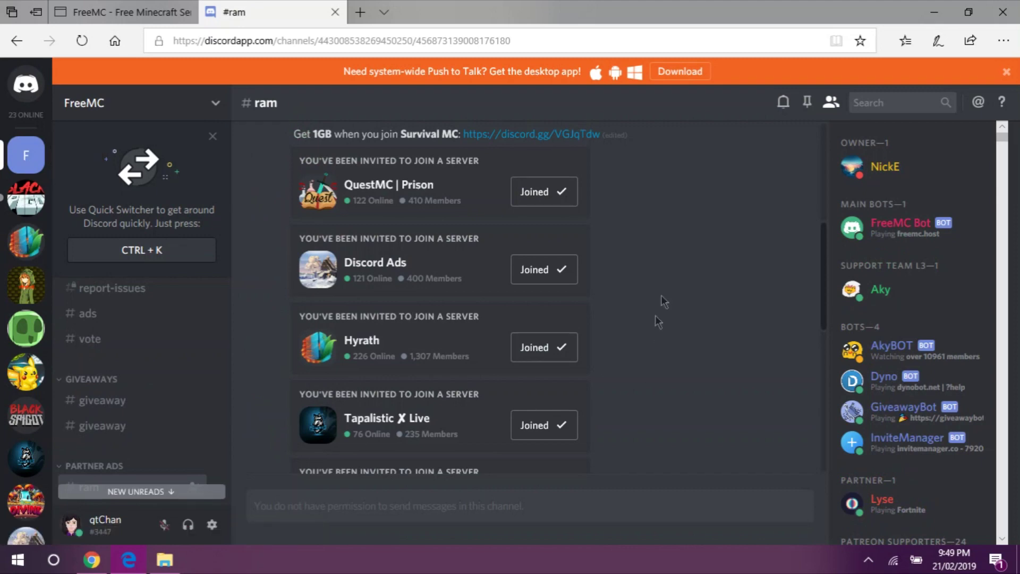
middle_click(694, 231)
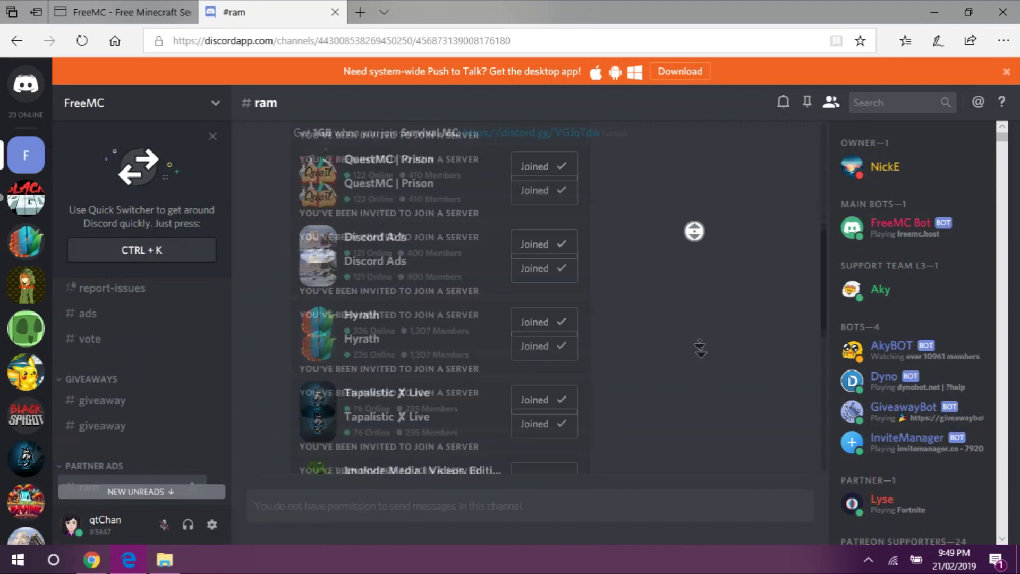
- Check Skyblock2's 34002 MB RAM in FreeMC's server list and close the Discord #ram tab
click(137, 9)
drag(1013, 223, 1018, 342)
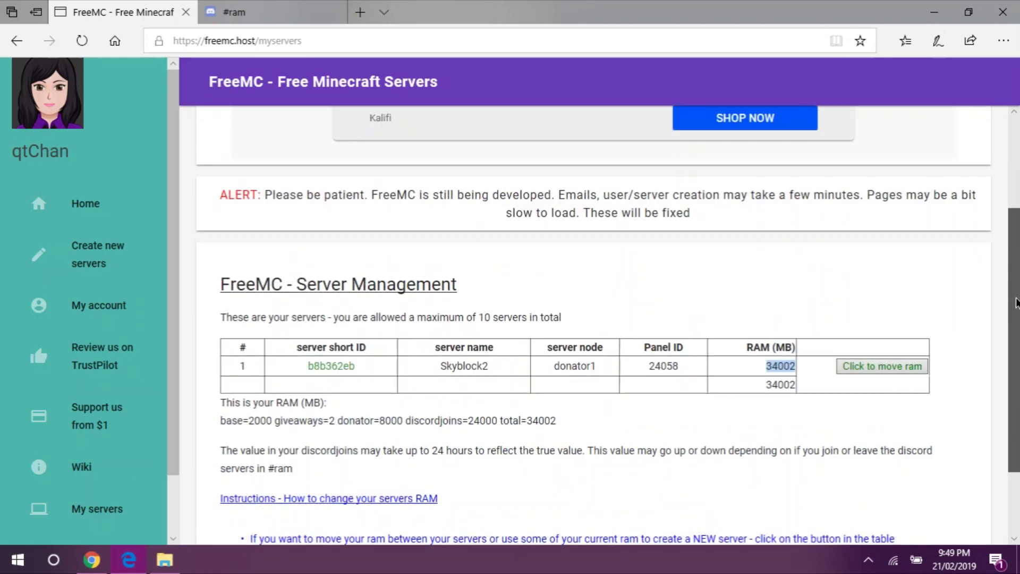
scroll(373, 286, down, 2)
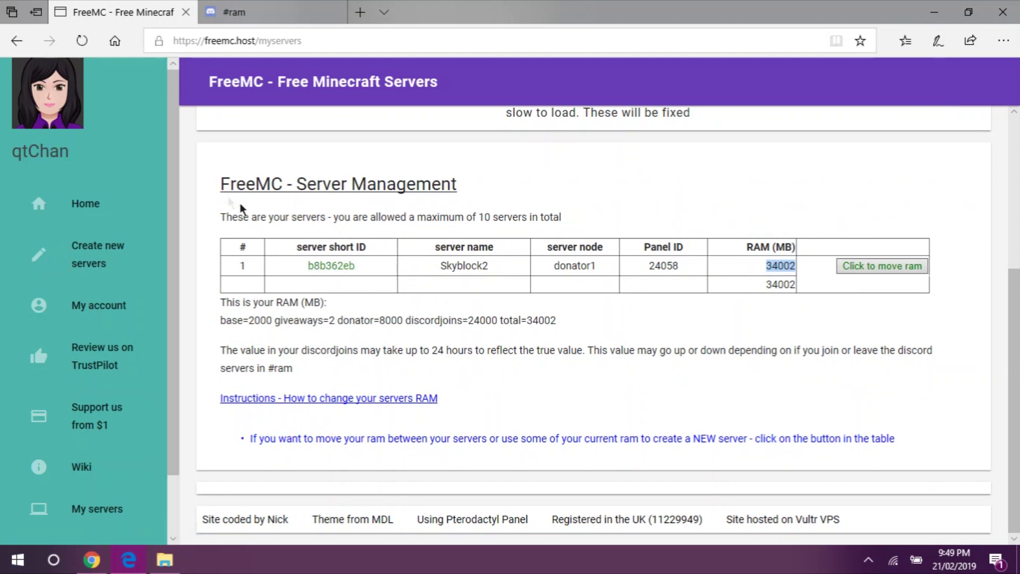
scroll(1017, 267, up, 3)
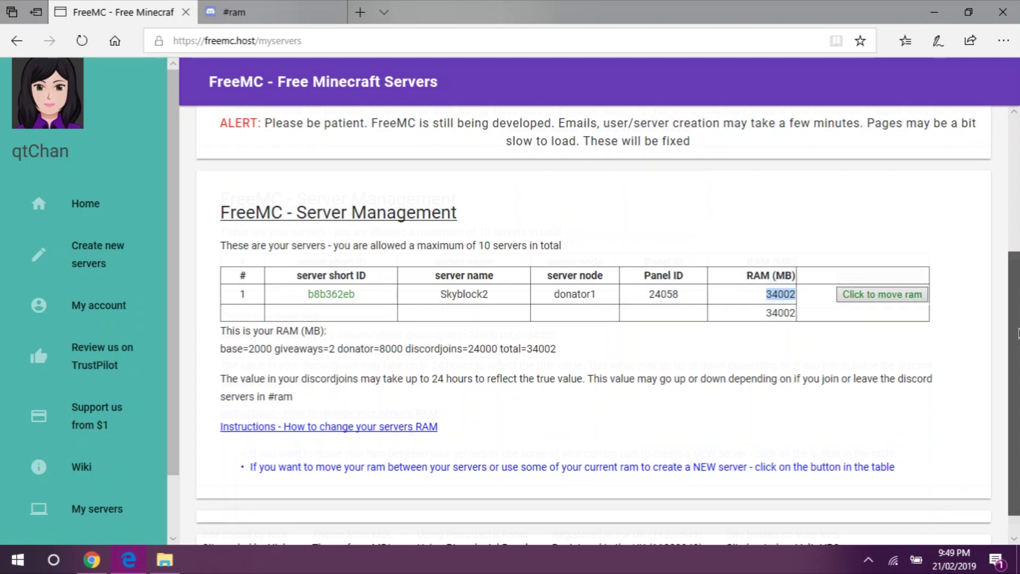
scroll(1016, 268, down, 3)
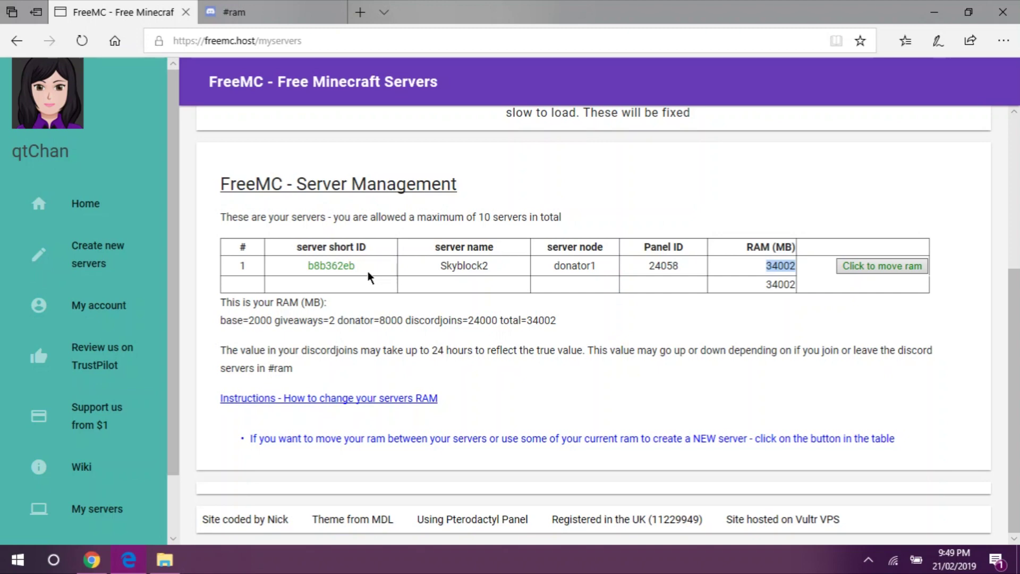
scroll(1017, 298, up, 2)
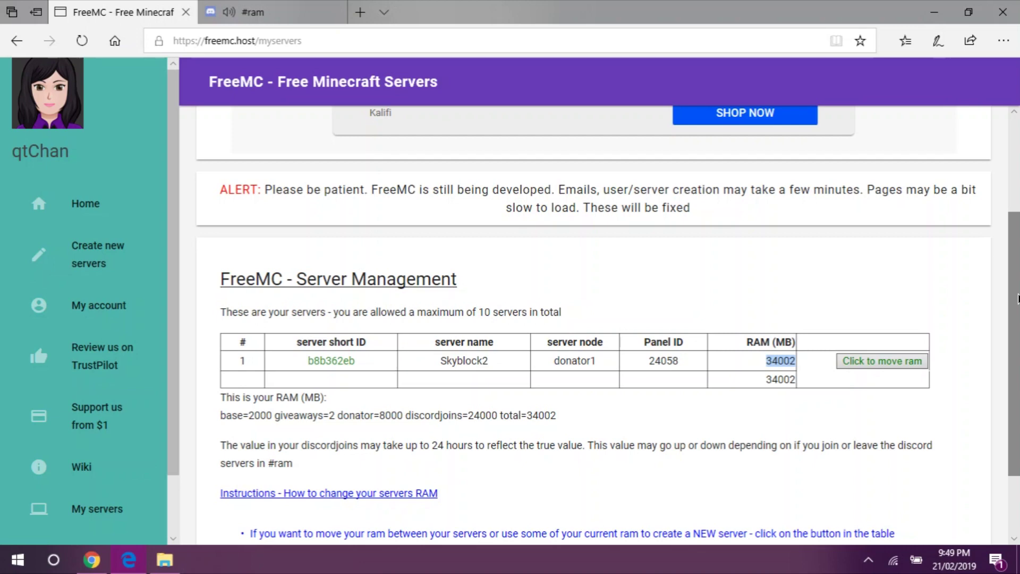
scroll(1017, 297, down, 2)
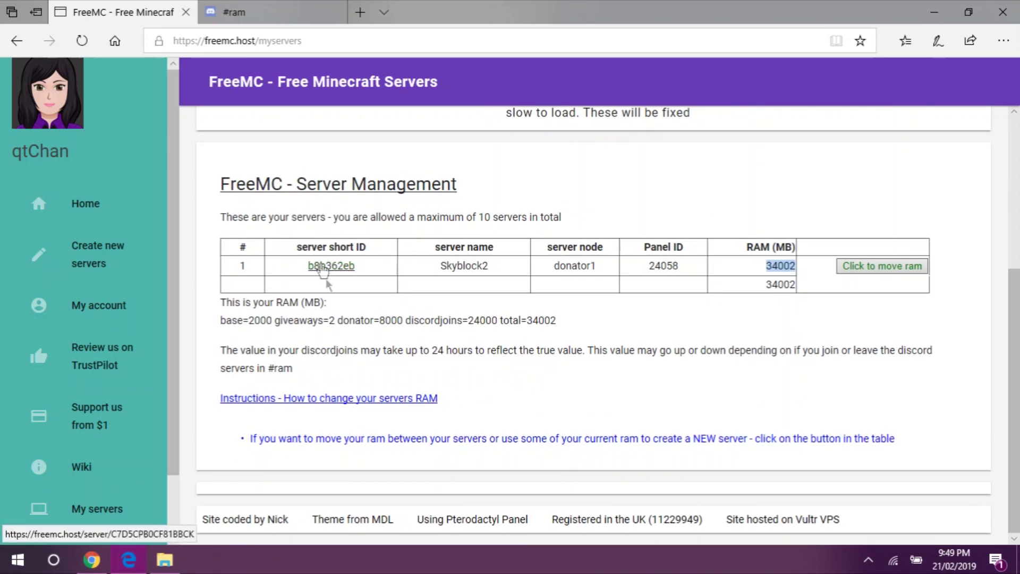
click(335, 13)
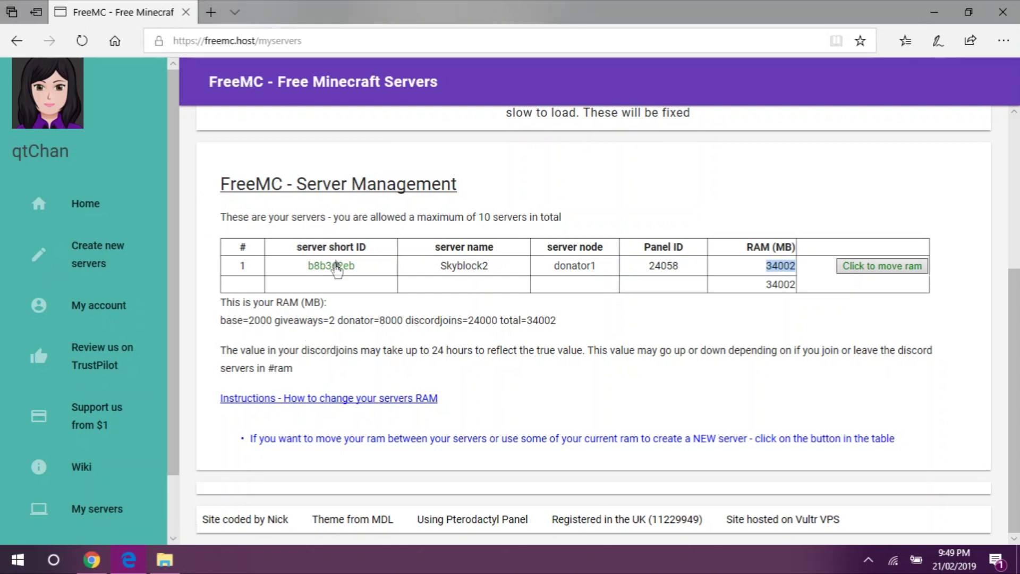
- Open Skyblock2's server page showing 34002 MB RAM and launch the FreeMC.Host panel login tab
click(335, 269)
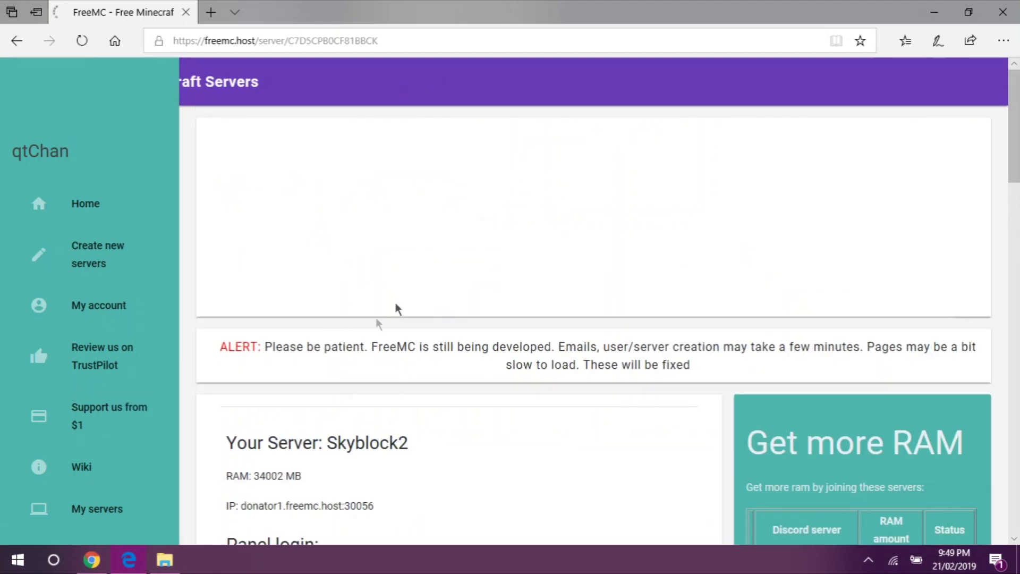
scroll(982, 144, down, 3)
drag(1017, 175, 999, 219)
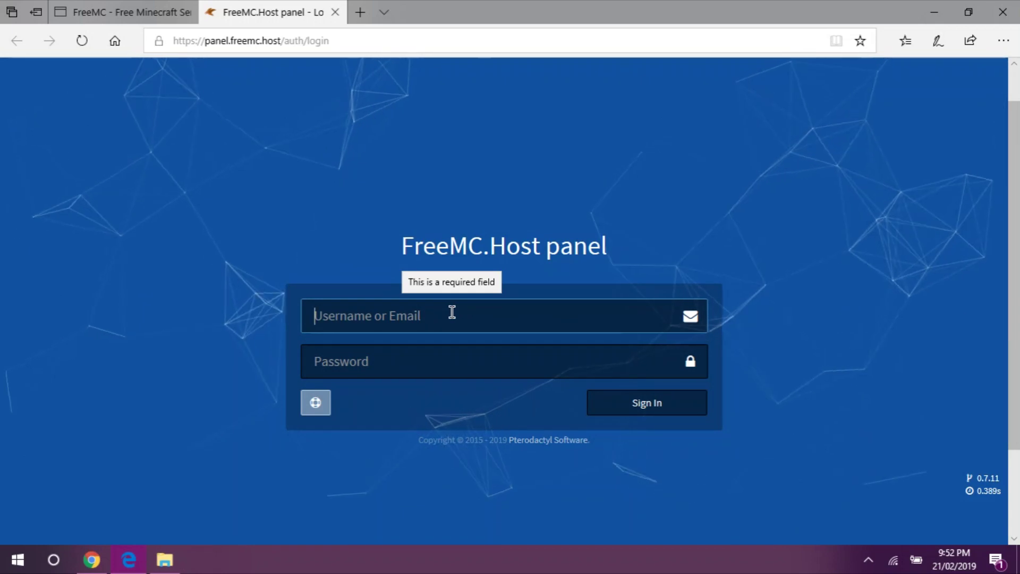
click(160, 6)
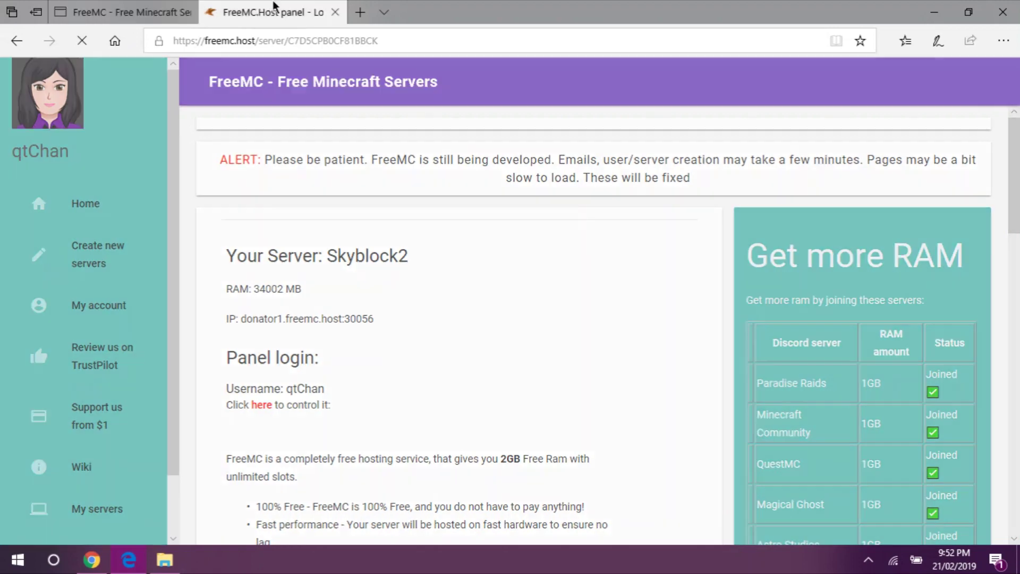
- Enter the account username and password into the FreeMC.Host panel login fields
click(271, 11)
text(qt)
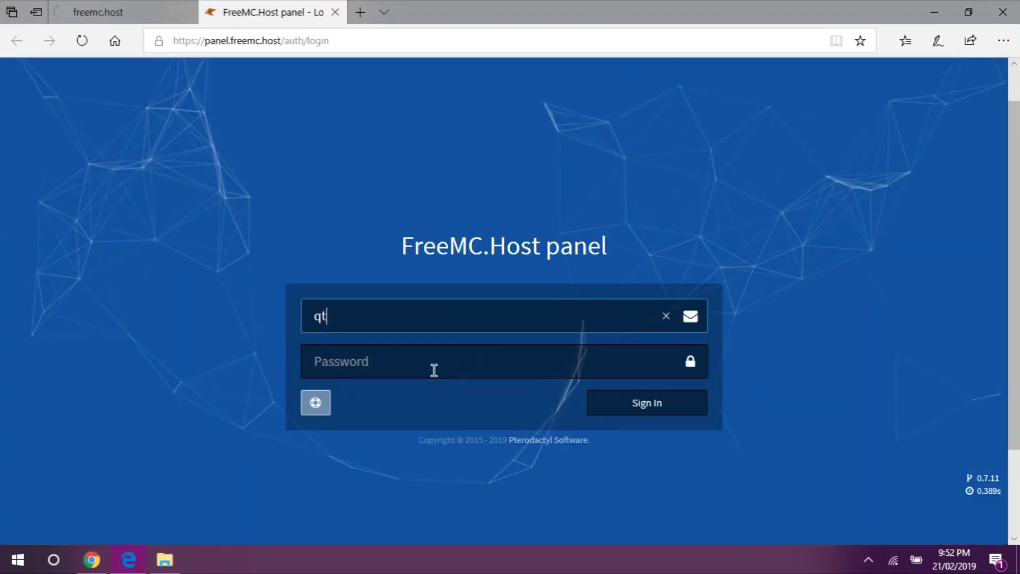
text(Chan)
click(434, 370)
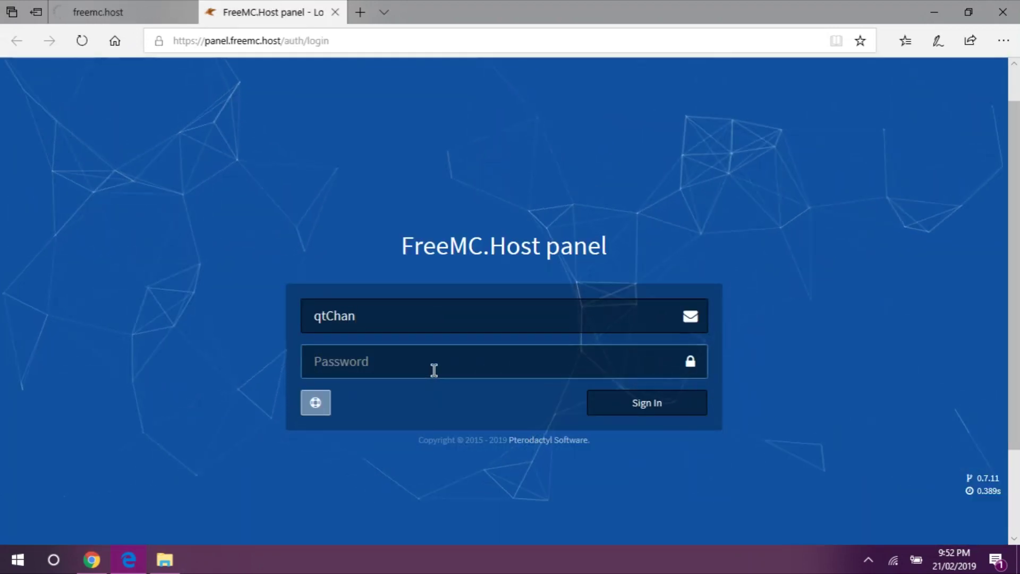
text(••••••••••)
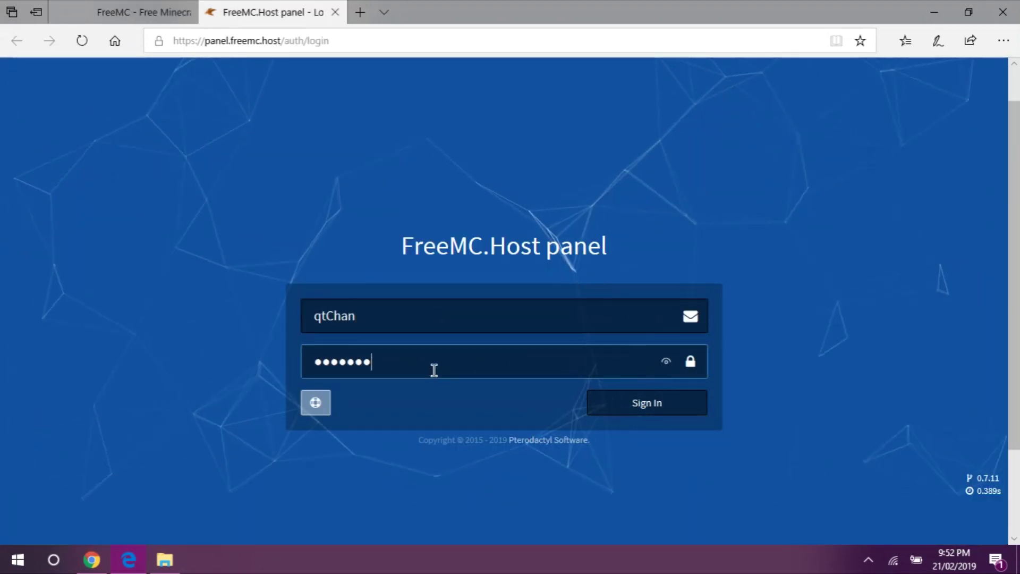
text(•)
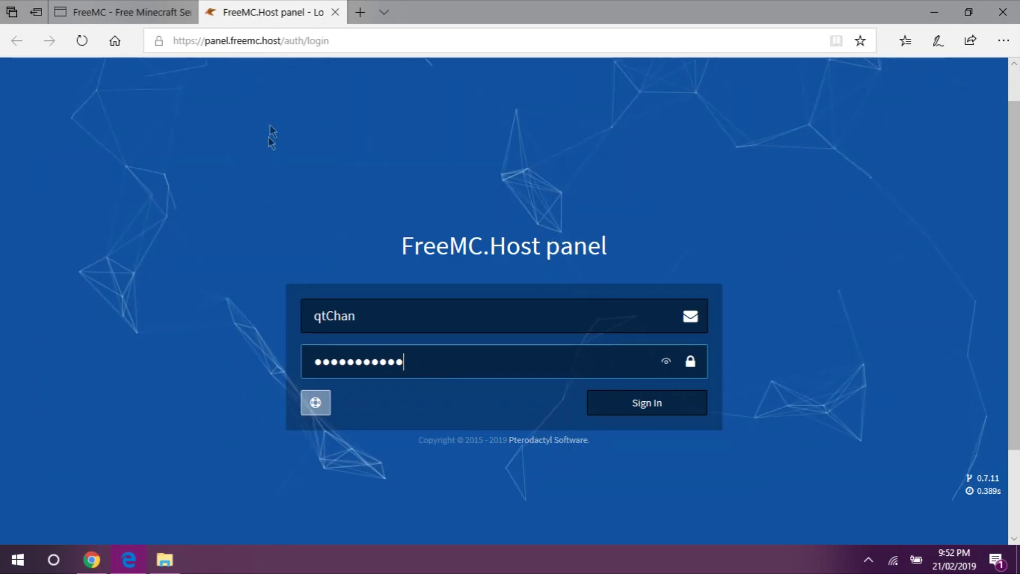
- Sign in to the FreeMC.Host panel and decline saving the password
click(143, 5)
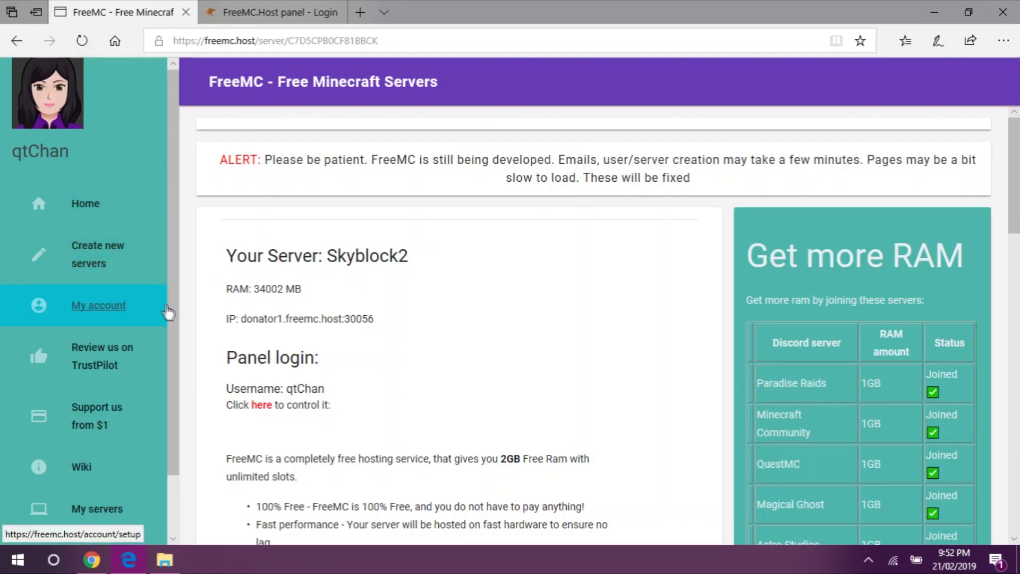
scroll(162, 378, down, 2)
scroll(168, 404, up, 2)
click(271, 12)
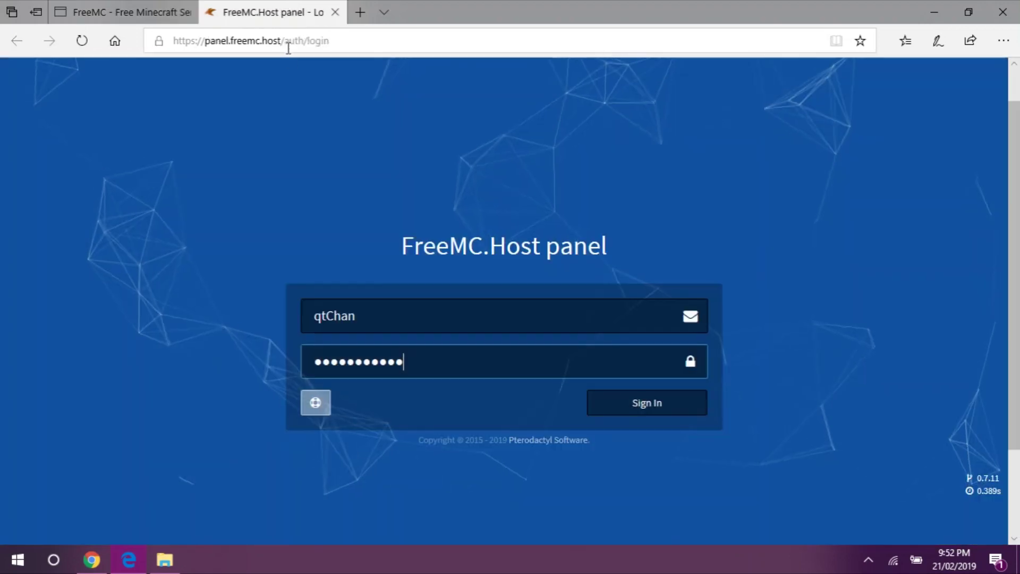
click(658, 412)
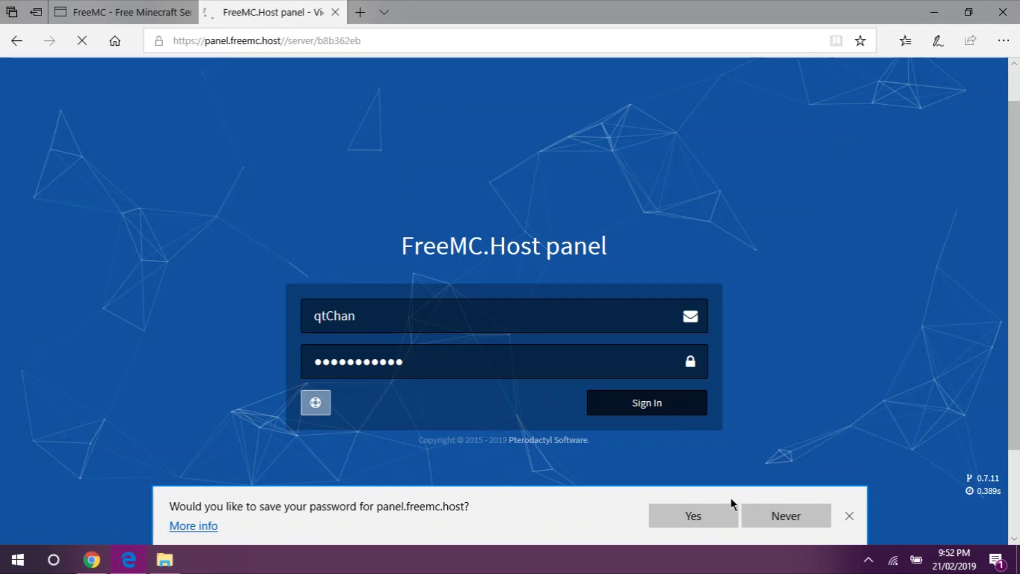
click(714, 521)
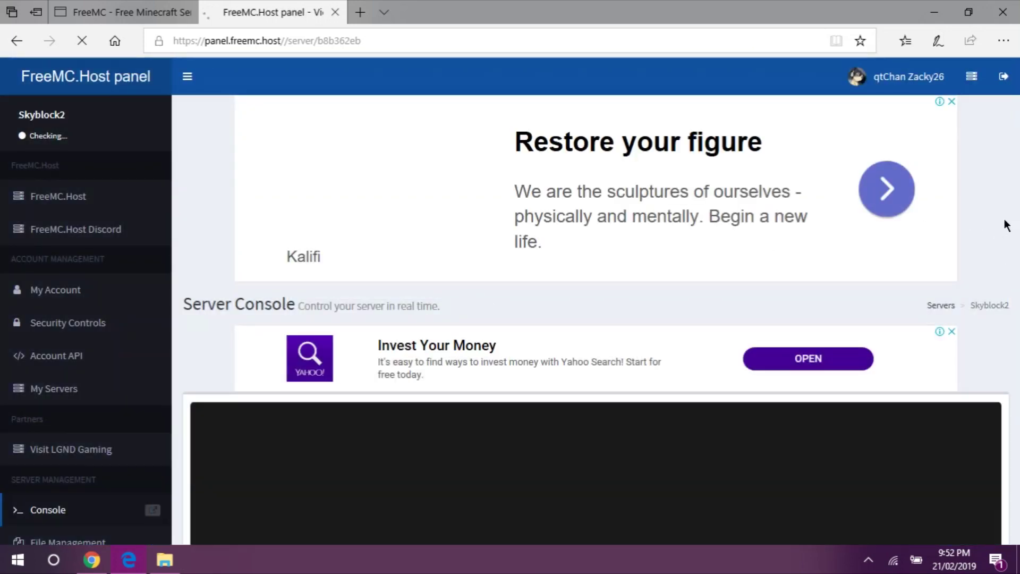
- Scroll the Skyblock2 console page to view the startup log, power buttons and usage charts
scroll(984, 243, down, 7)
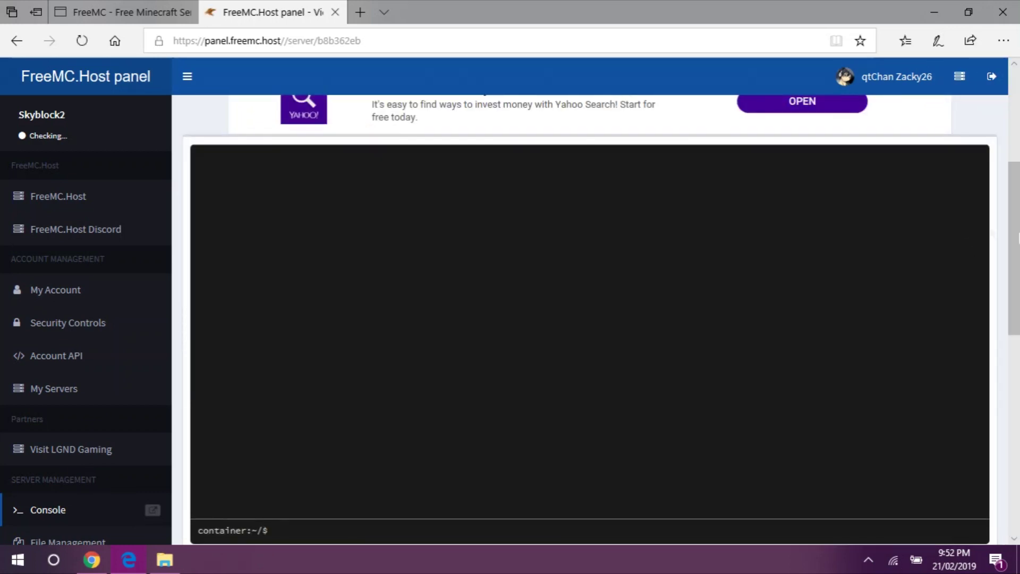
drag(1017, 300, 1013, 275)
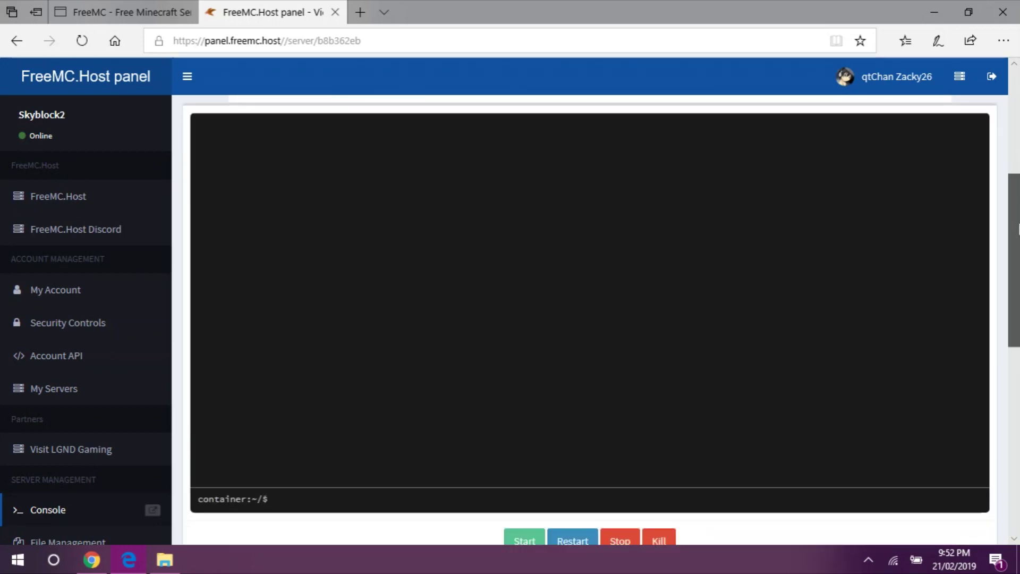
scroll(657, 271, down, 2)
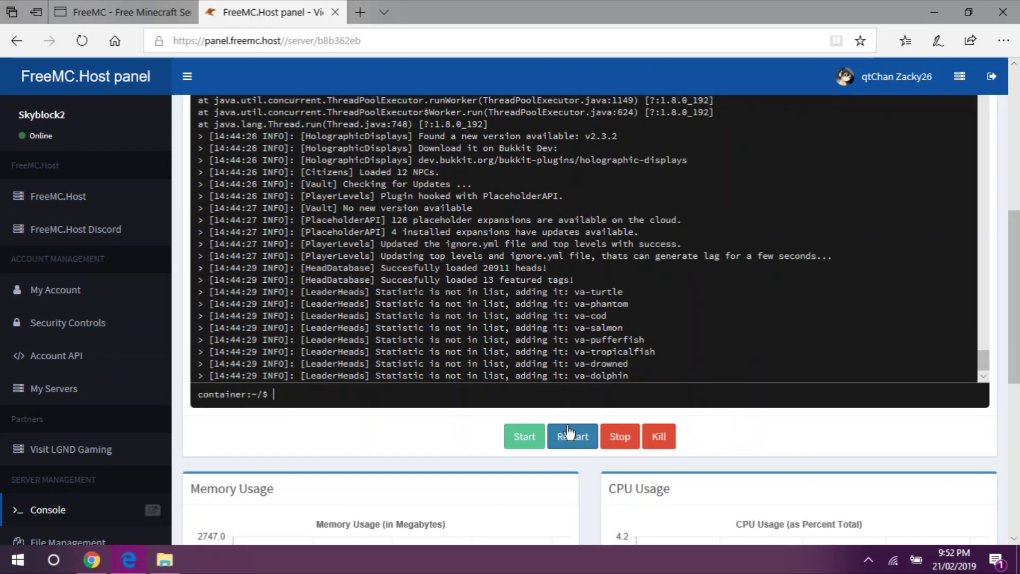
scroll(1017, 391, down, 4)
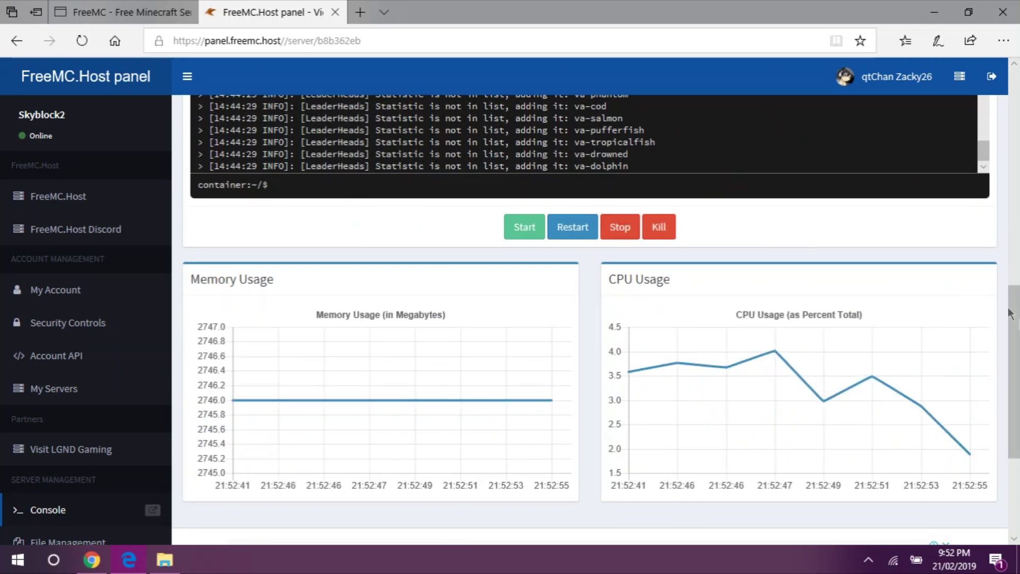
scroll(1009, 313, up, 4)
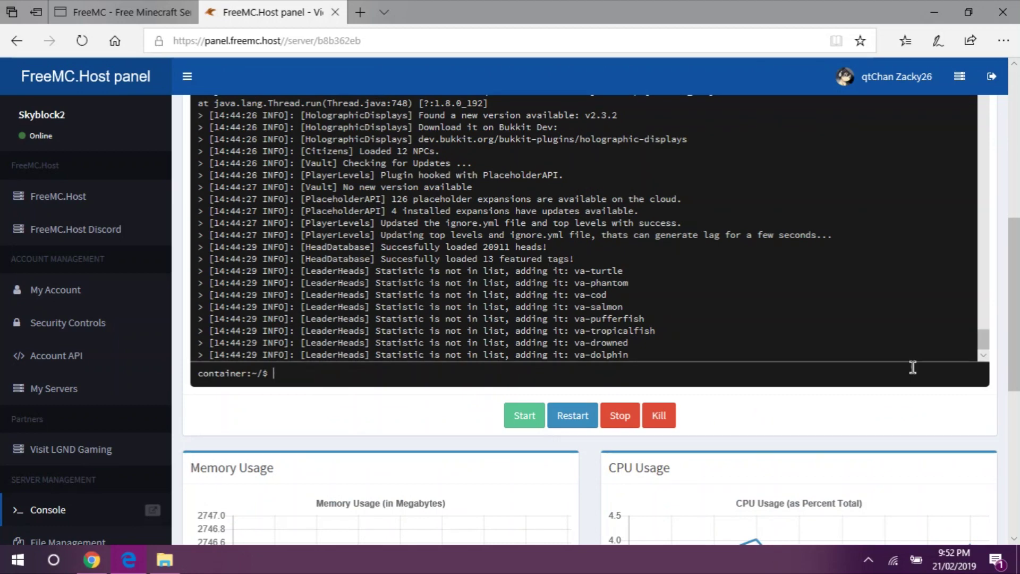
- Run tps, ram and lag in the Skyblock2 console and highlight the 30,224 MB maximum memory
click(913, 368)
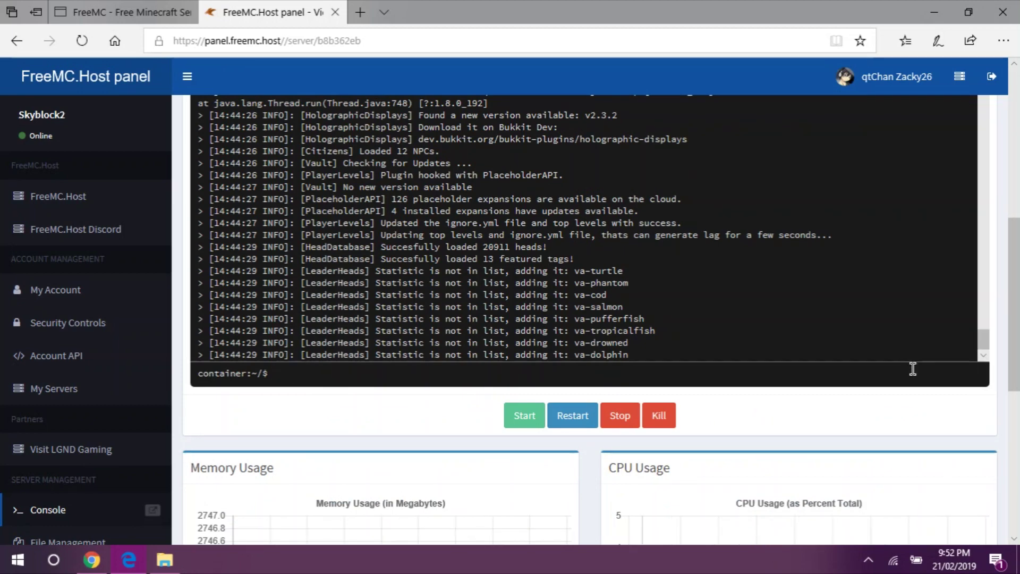
text(tps)
key(Return)
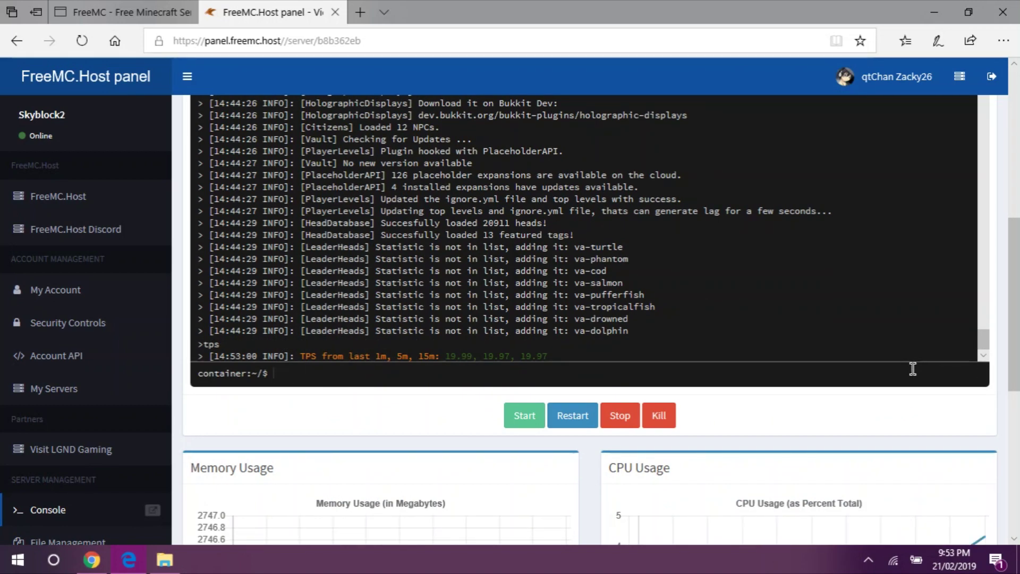
text(ram)
key(Return)
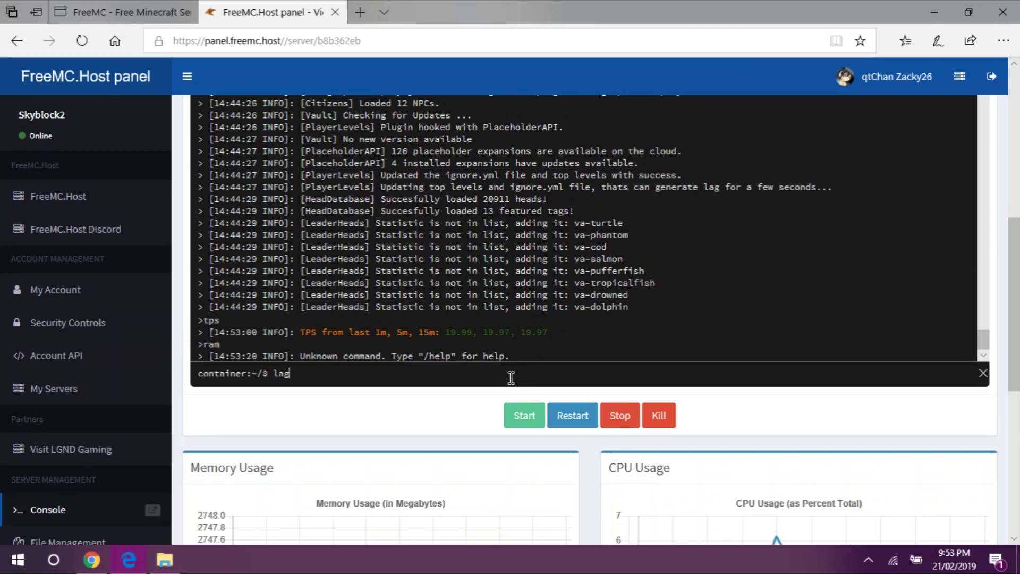
key(Return)
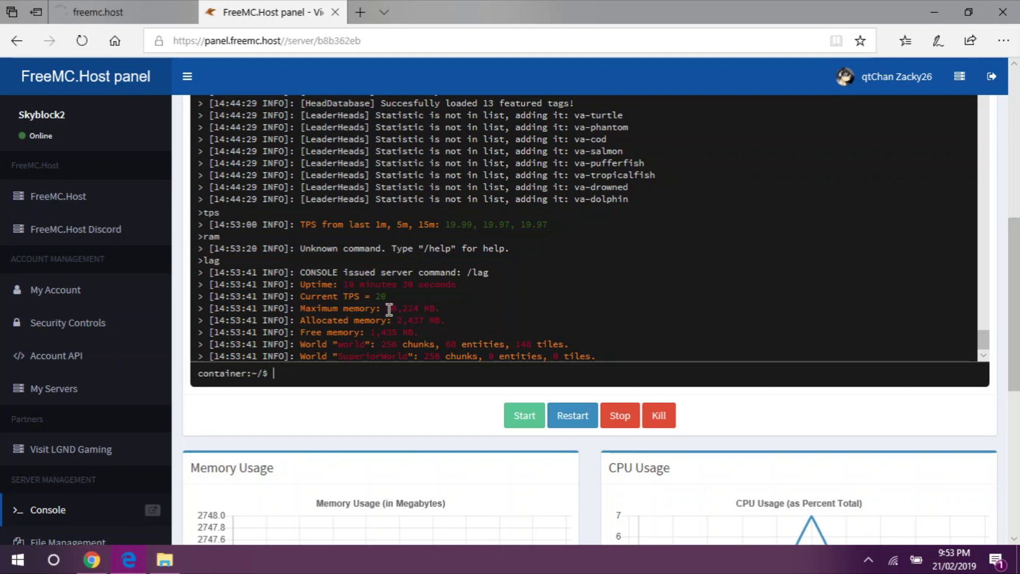
drag(387, 309, 420, 308)
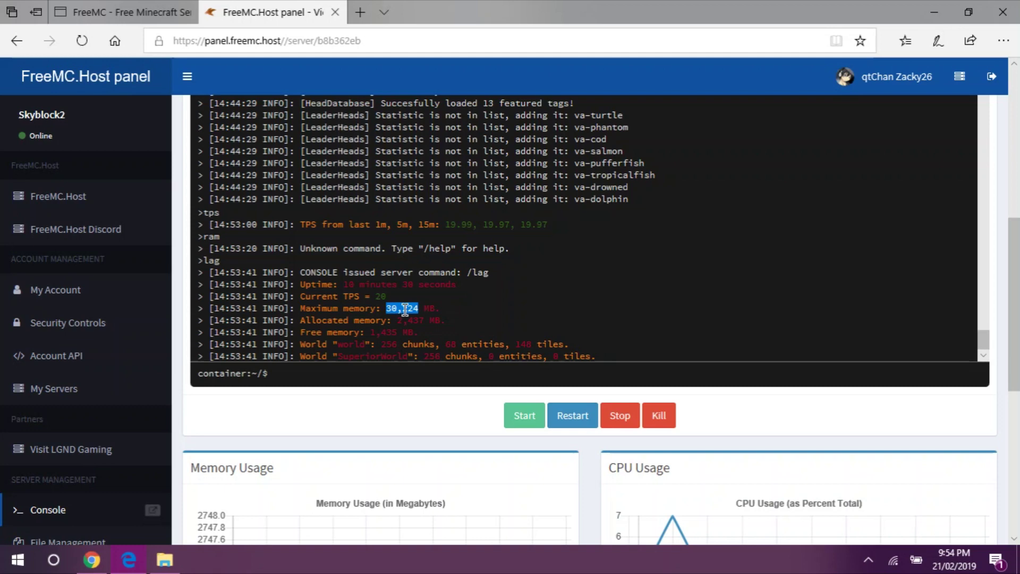
click(114, 7)
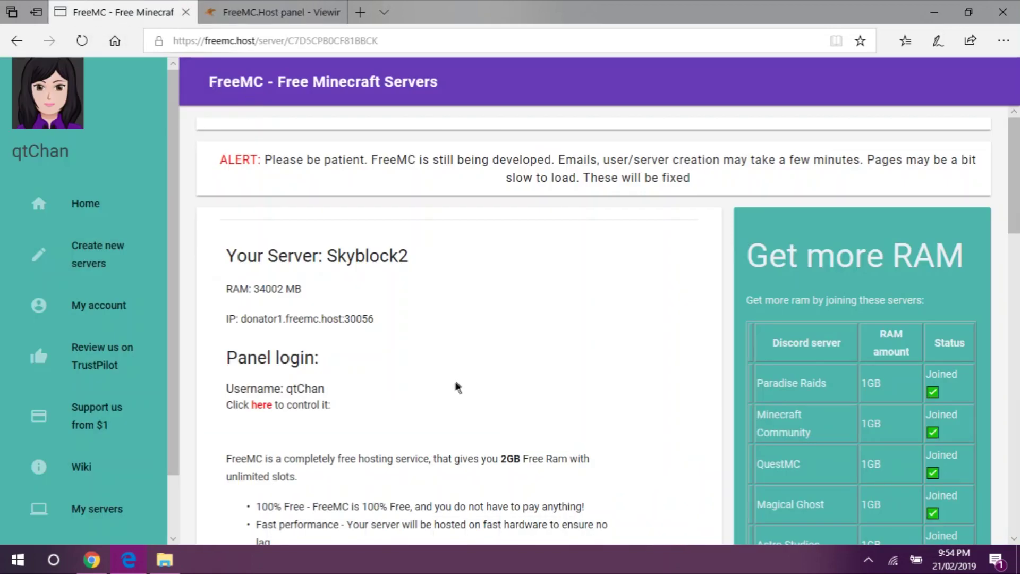
- Check the 34002 MB RAM listed on FreeMC, then restart Skyblock2 from the panel console
scroll(512, 340, down, 3)
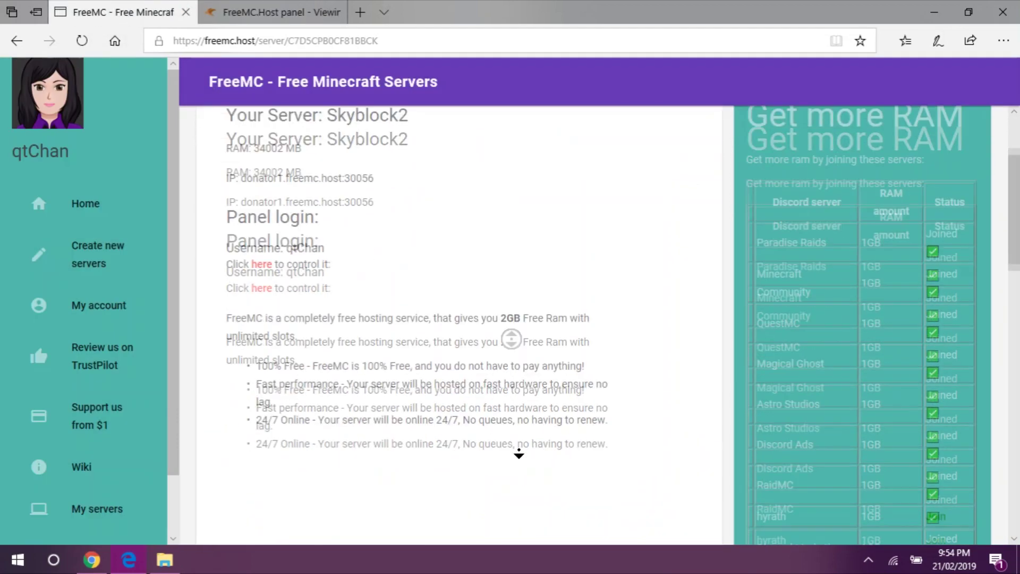
double_click(270, 148)
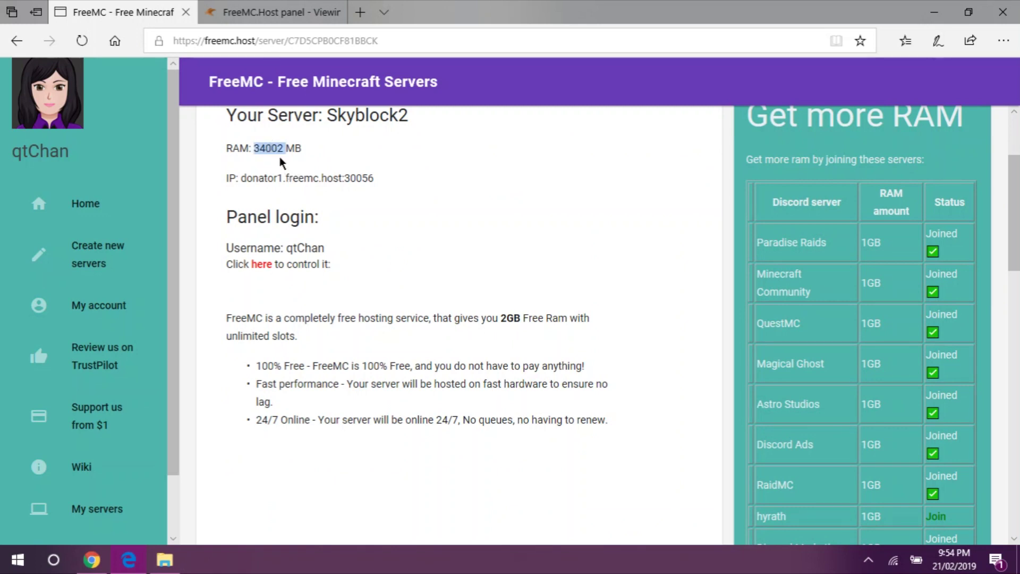
click(269, 11)
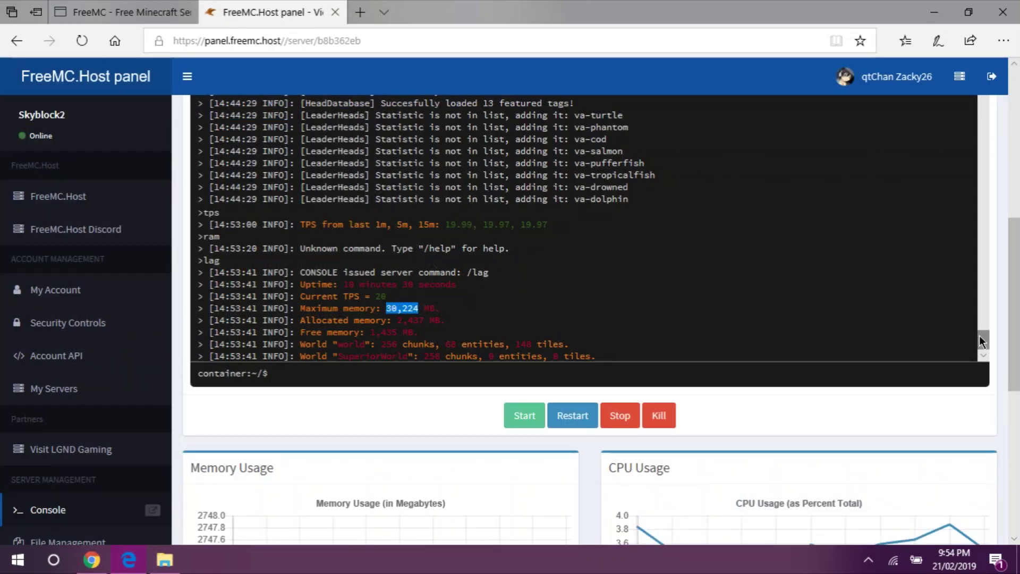
drag(979, 336, 1017, 301)
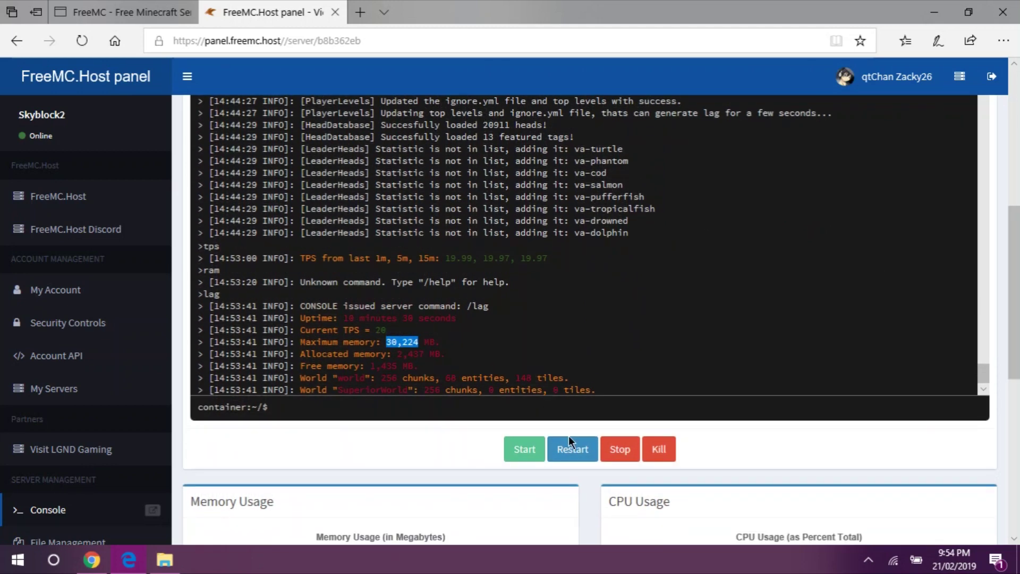
click(572, 451)
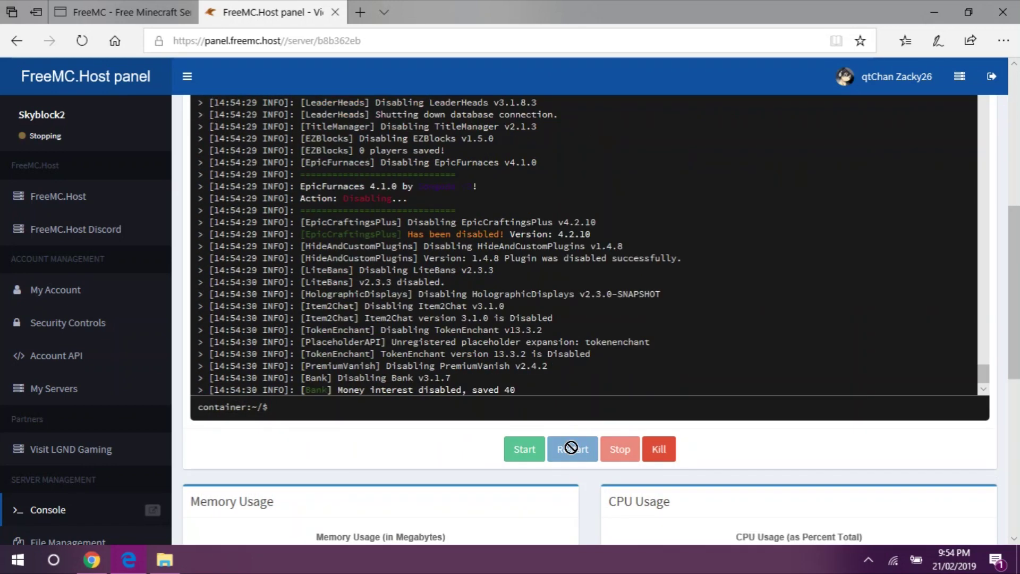
scroll(1016, 321, up, 1)
scroll(911, 352, down, 1)
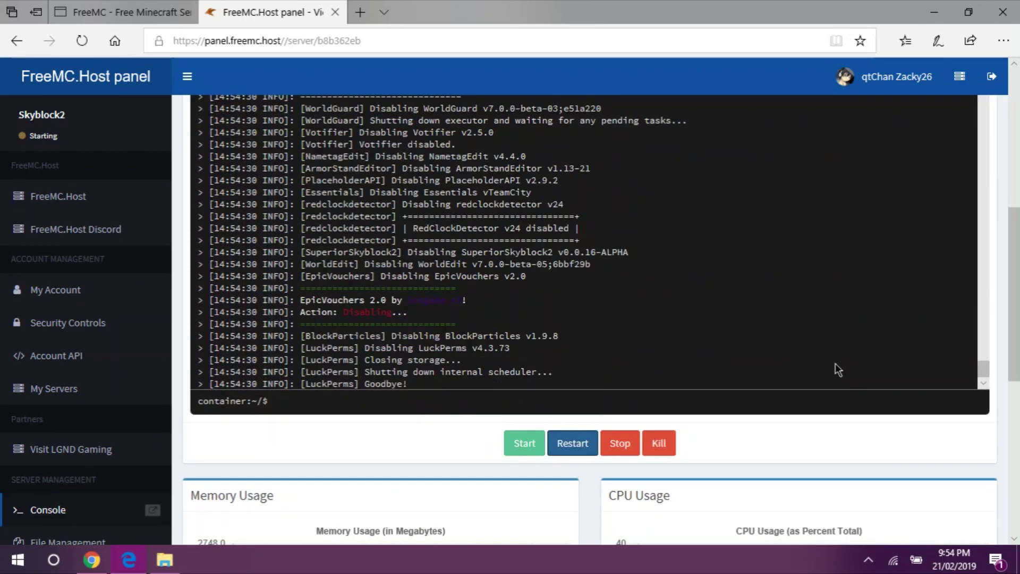